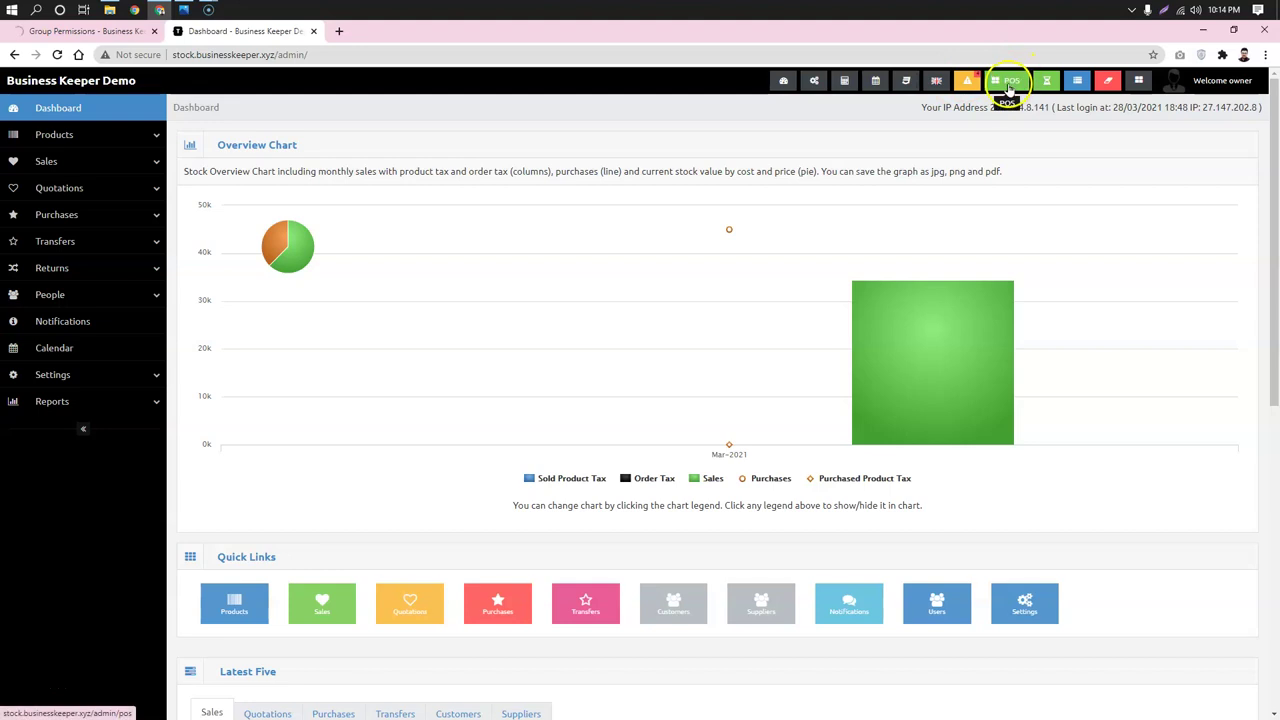
- Open the POS settings page and load the POS module in a second browser tab
click(1010, 88)
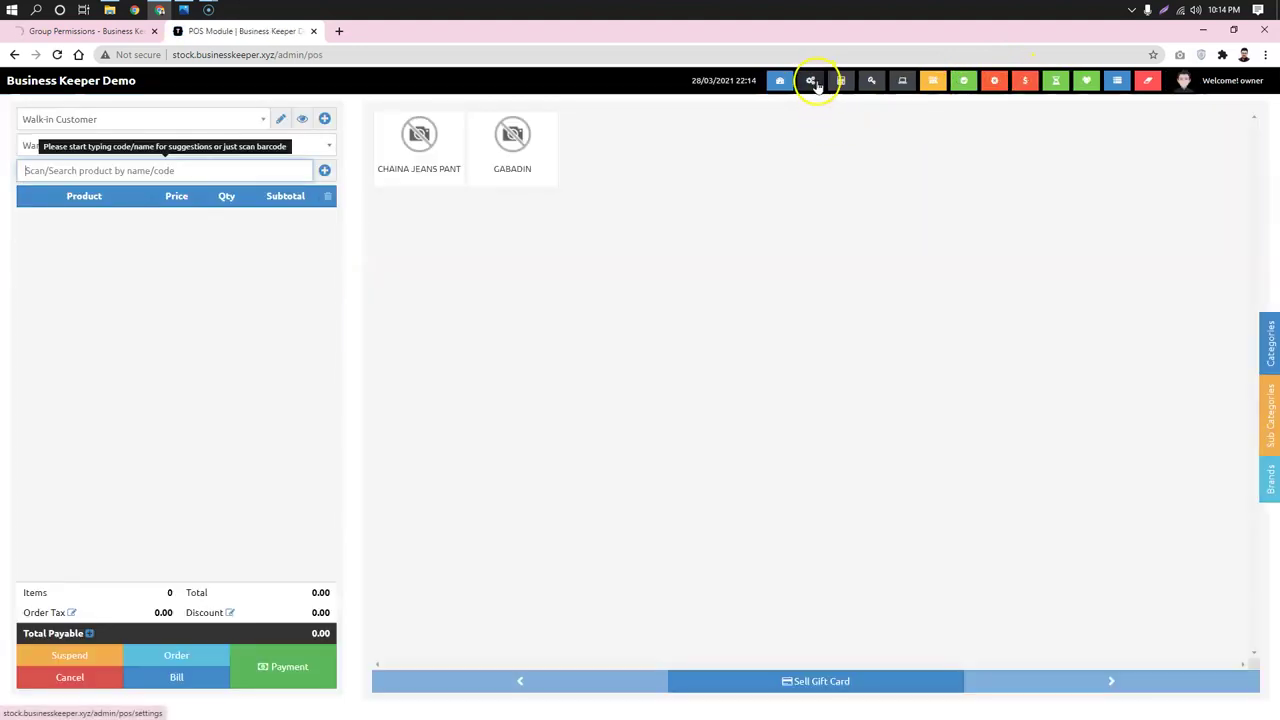
click(815, 85)
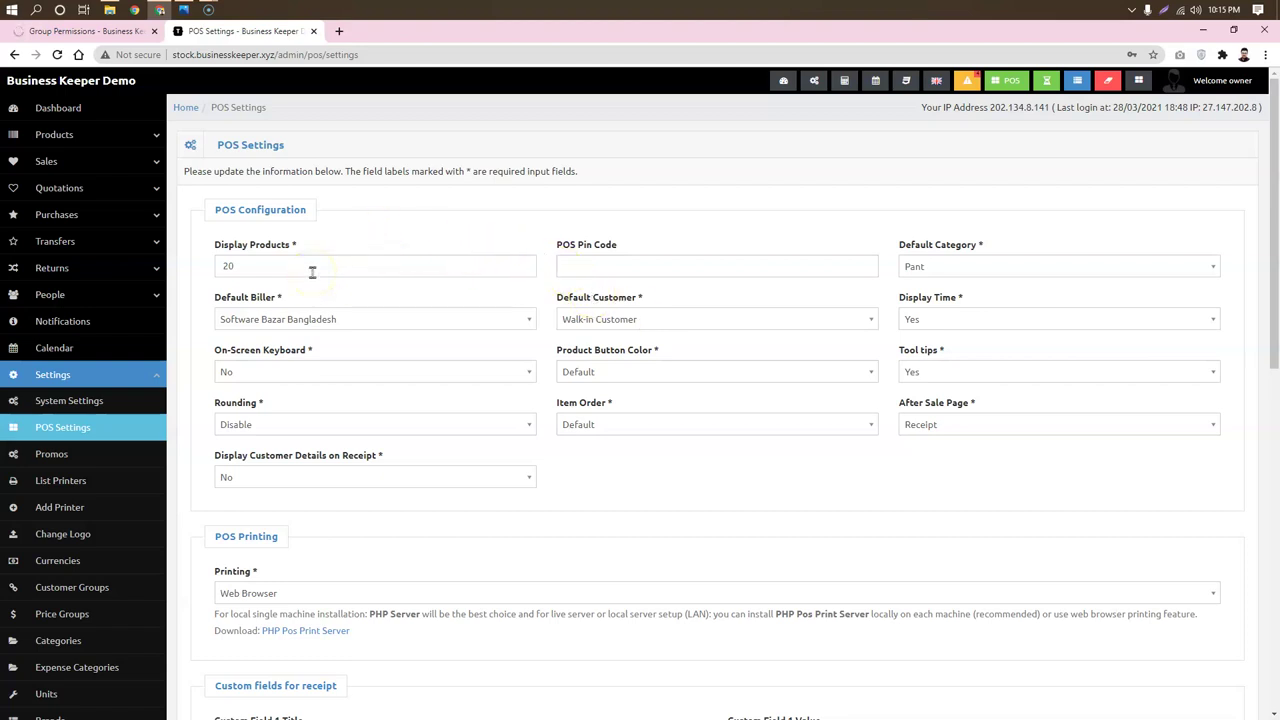
right_click(1005, 84)
click(1040, 90)
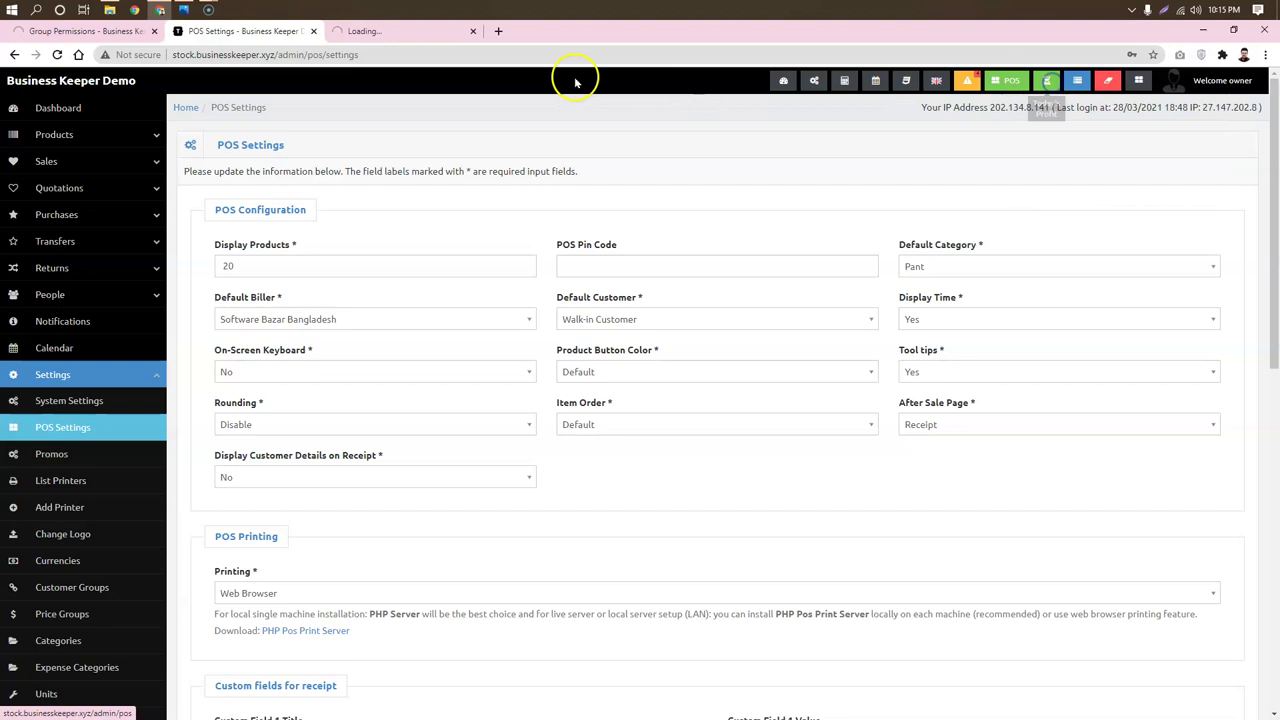
click(404, 38)
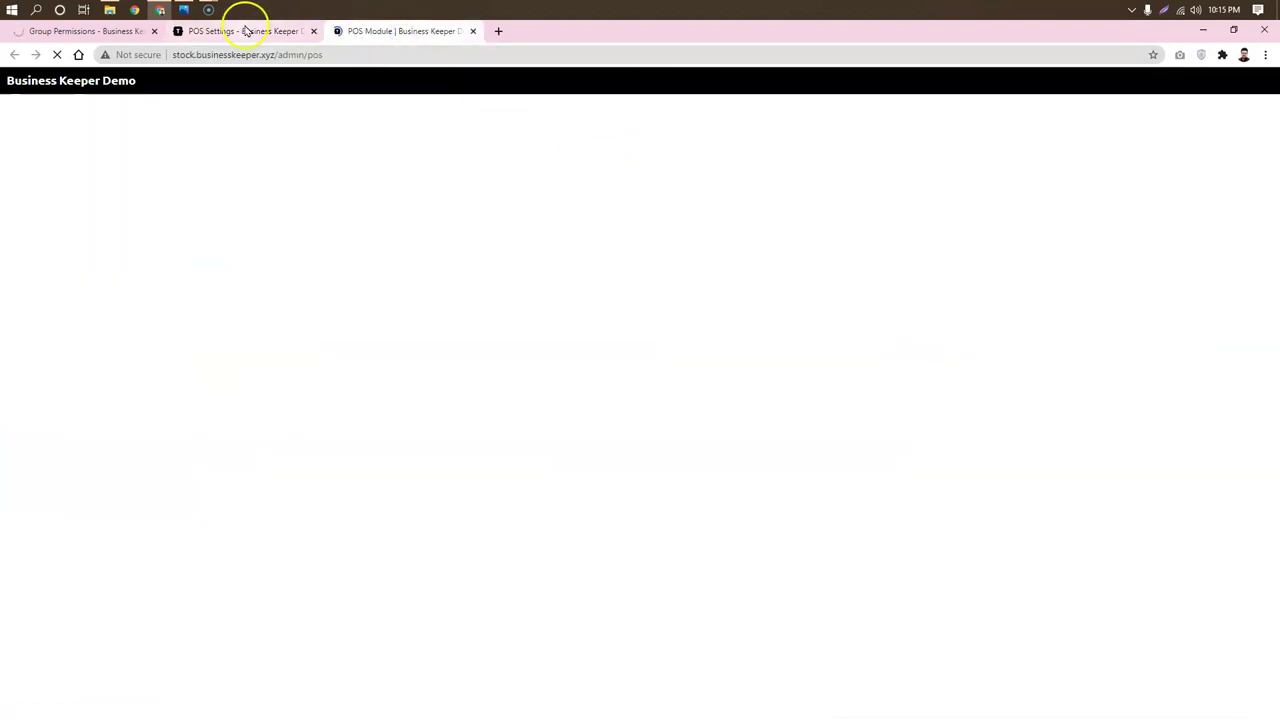
click(234, 36)
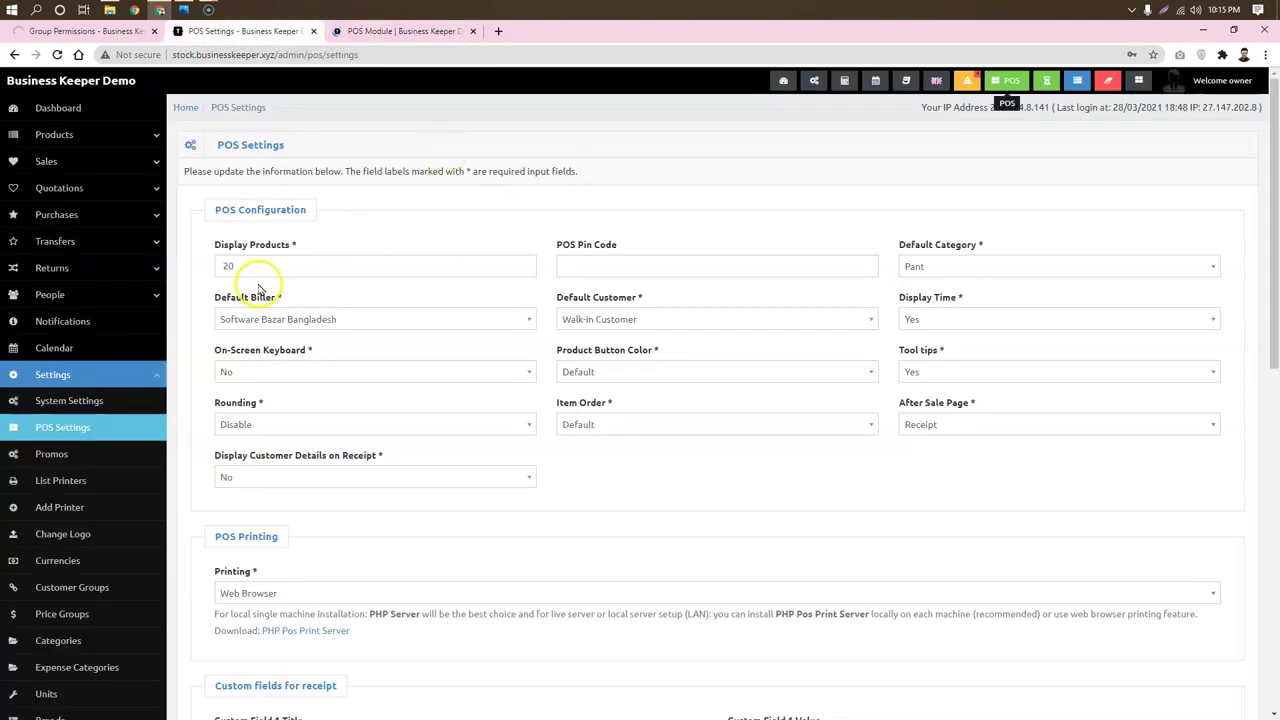
- Compare the POS Pin Code setting with the POS module screen
click(655, 267)
click(404, 31)
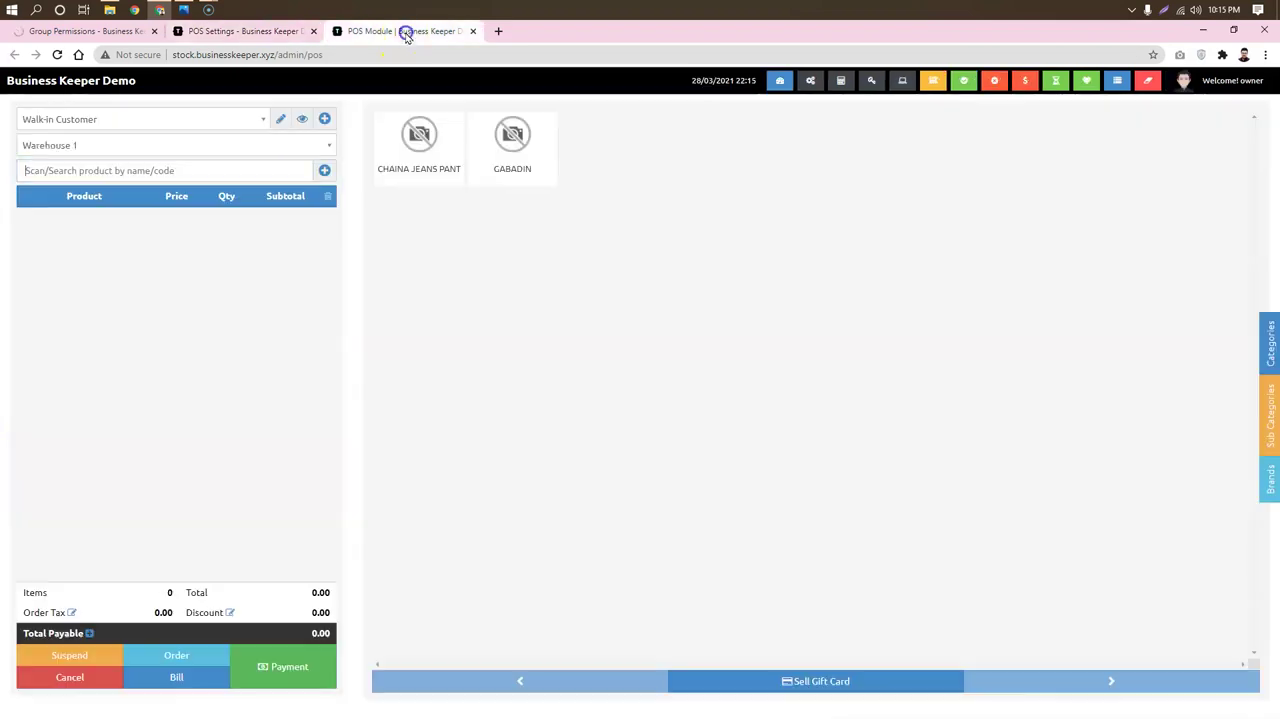
click(238, 32)
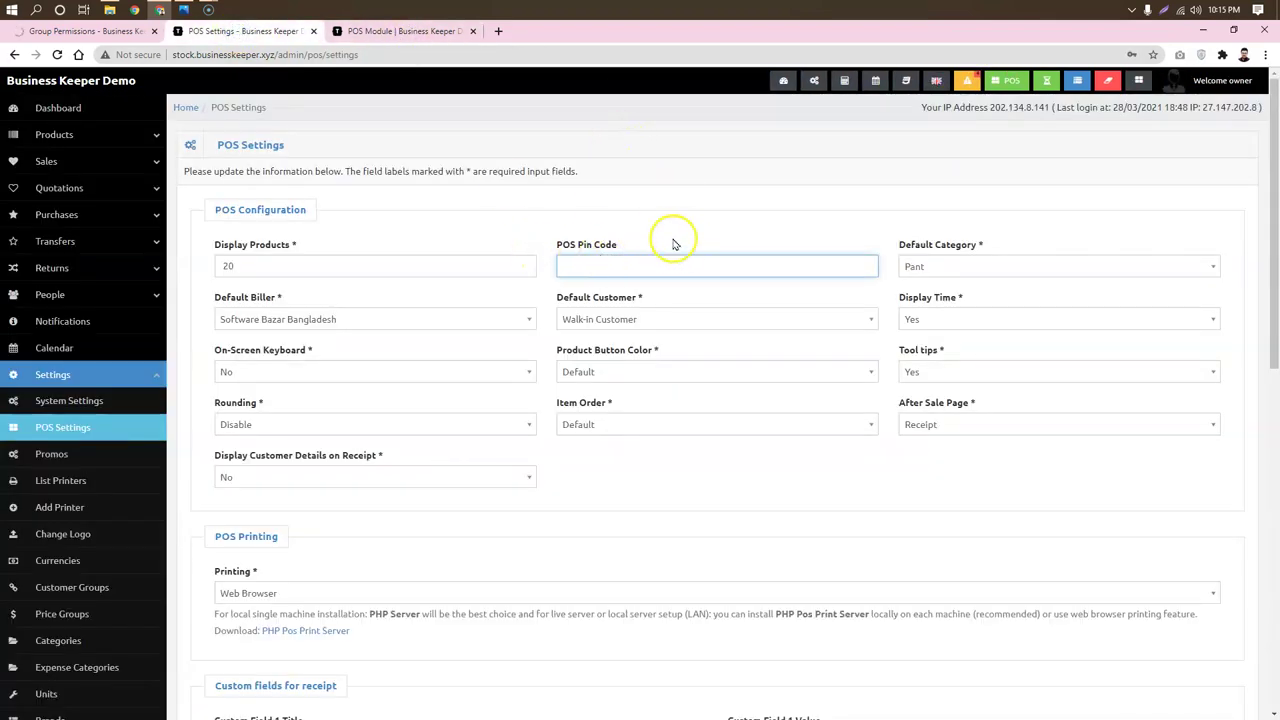
- Set the default category to Energy Family and compare it with the products on the POS screen
click(1006, 268)
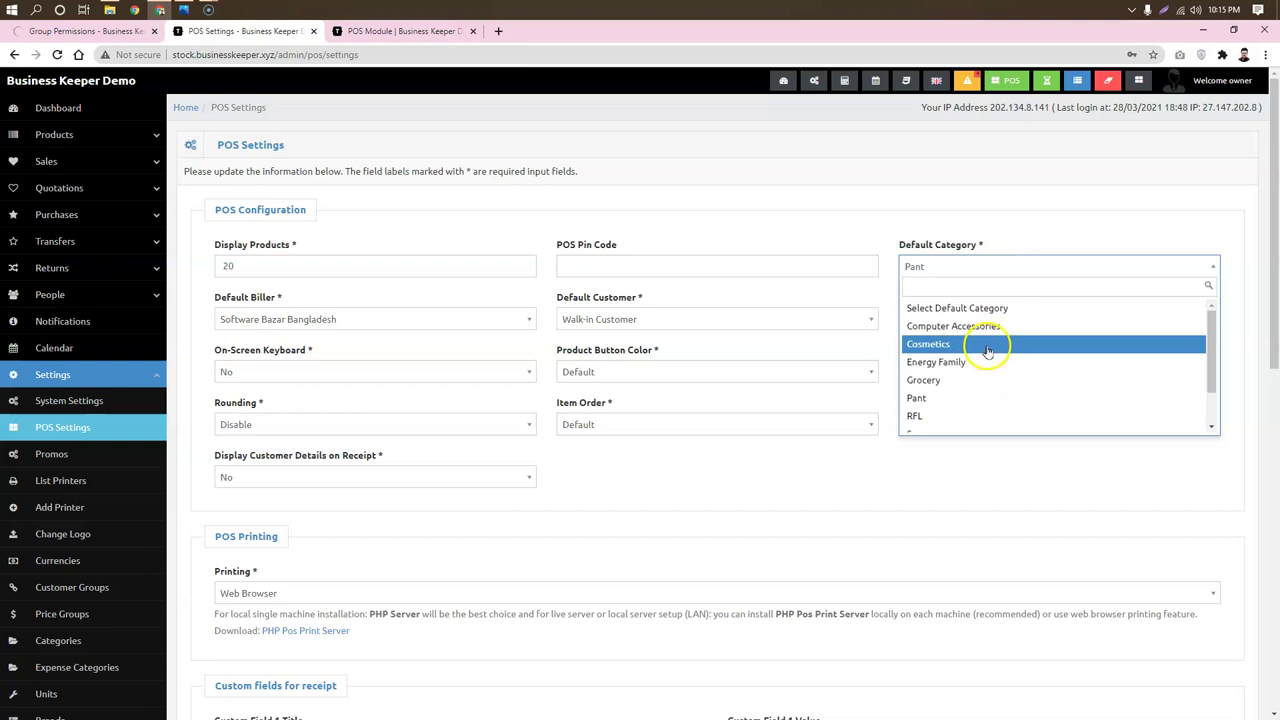
click(985, 368)
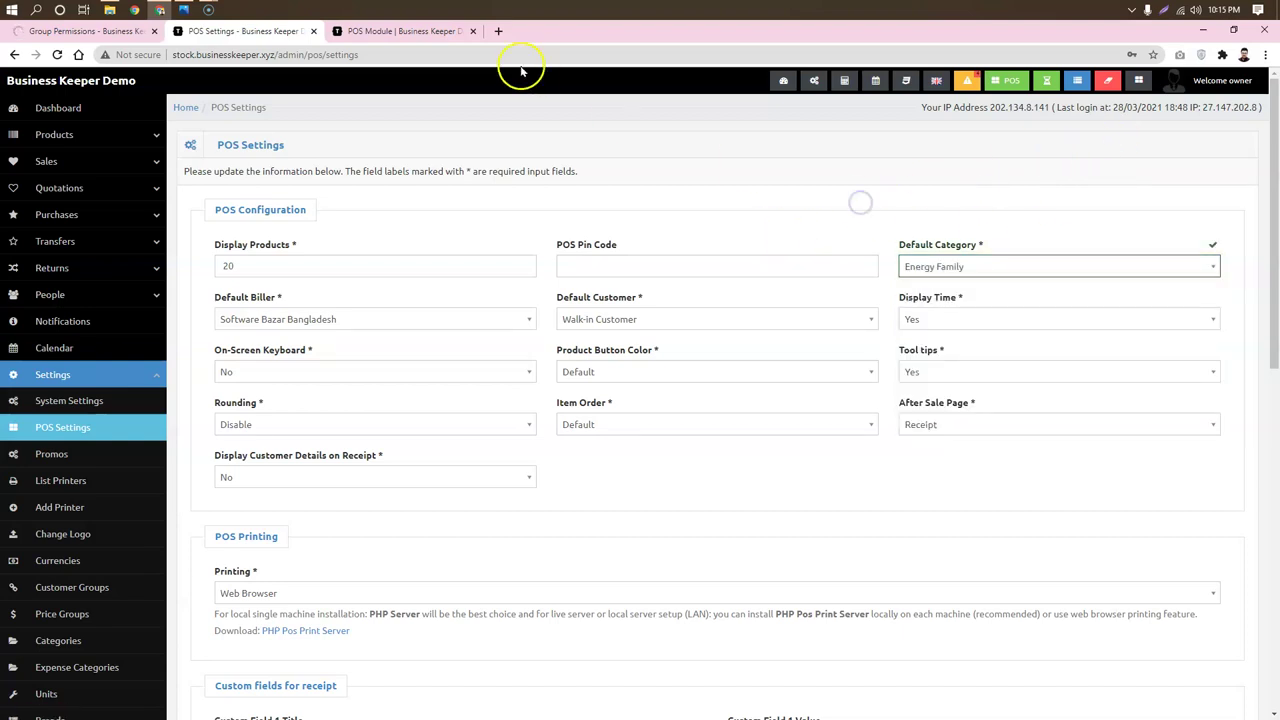
click(372, 32)
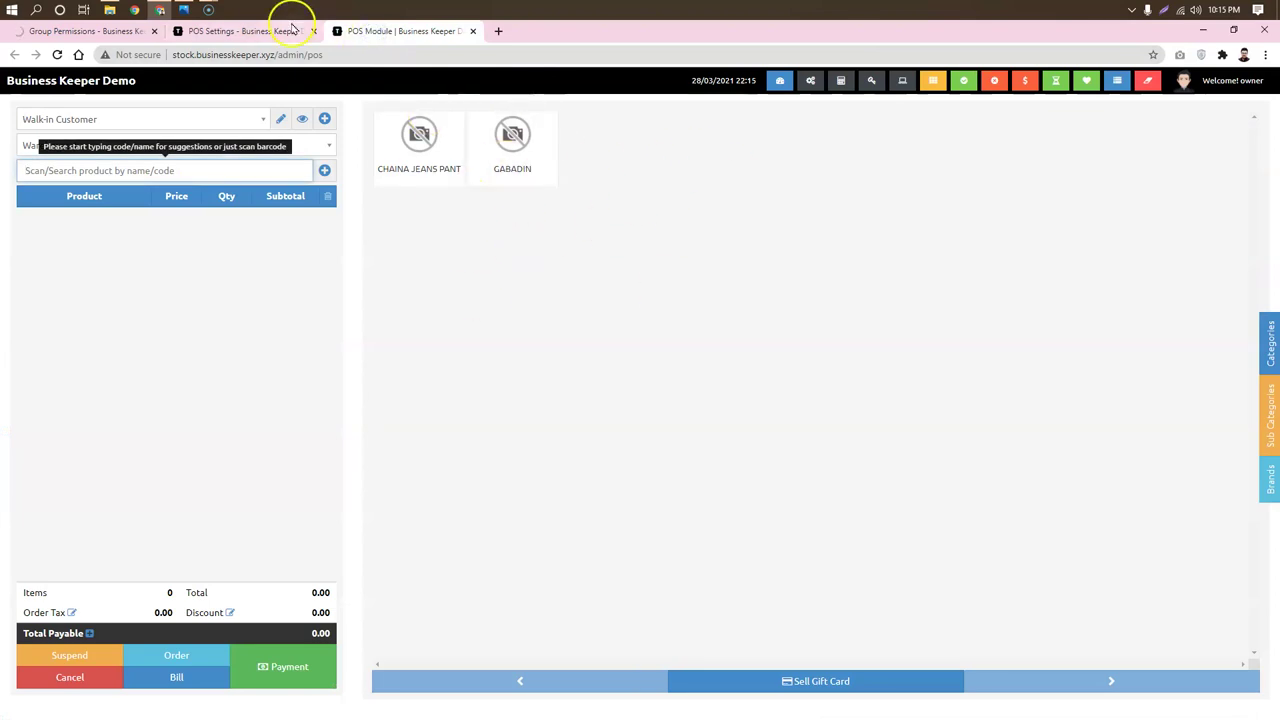
click(236, 31)
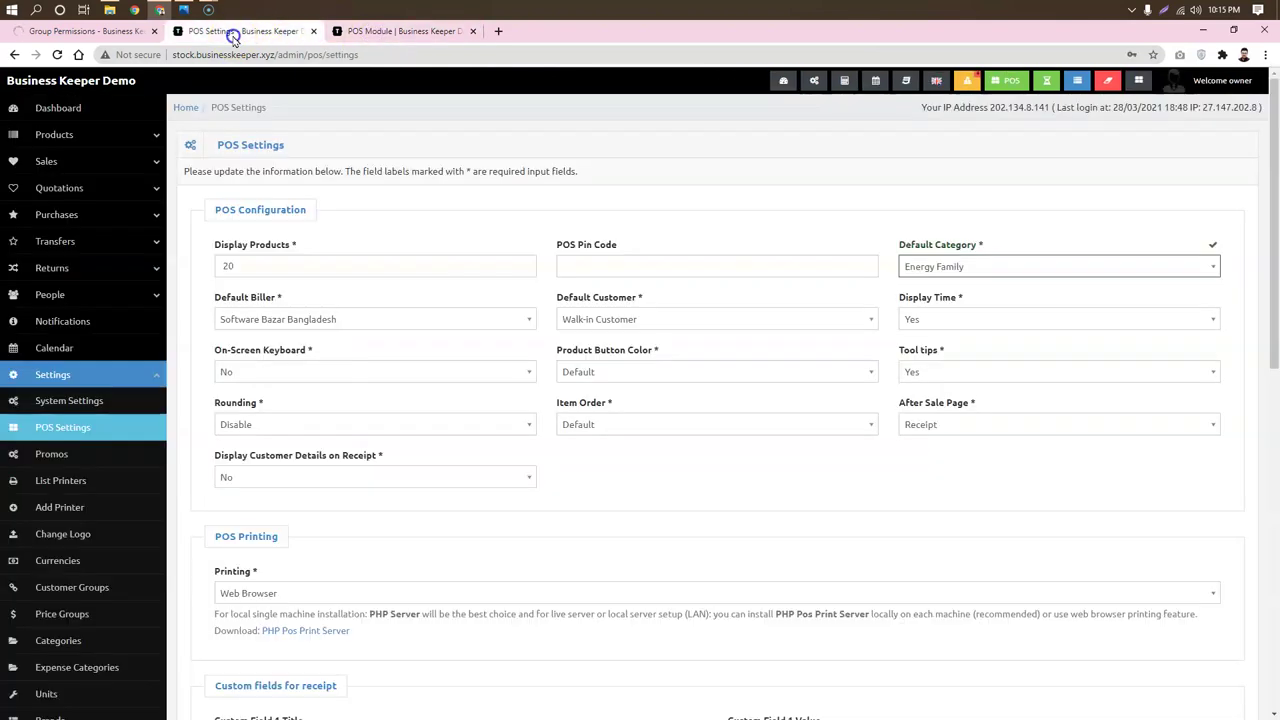
- Examine the default biller, default customer and display time options, and check the time display on the POS screen
click(443, 323)
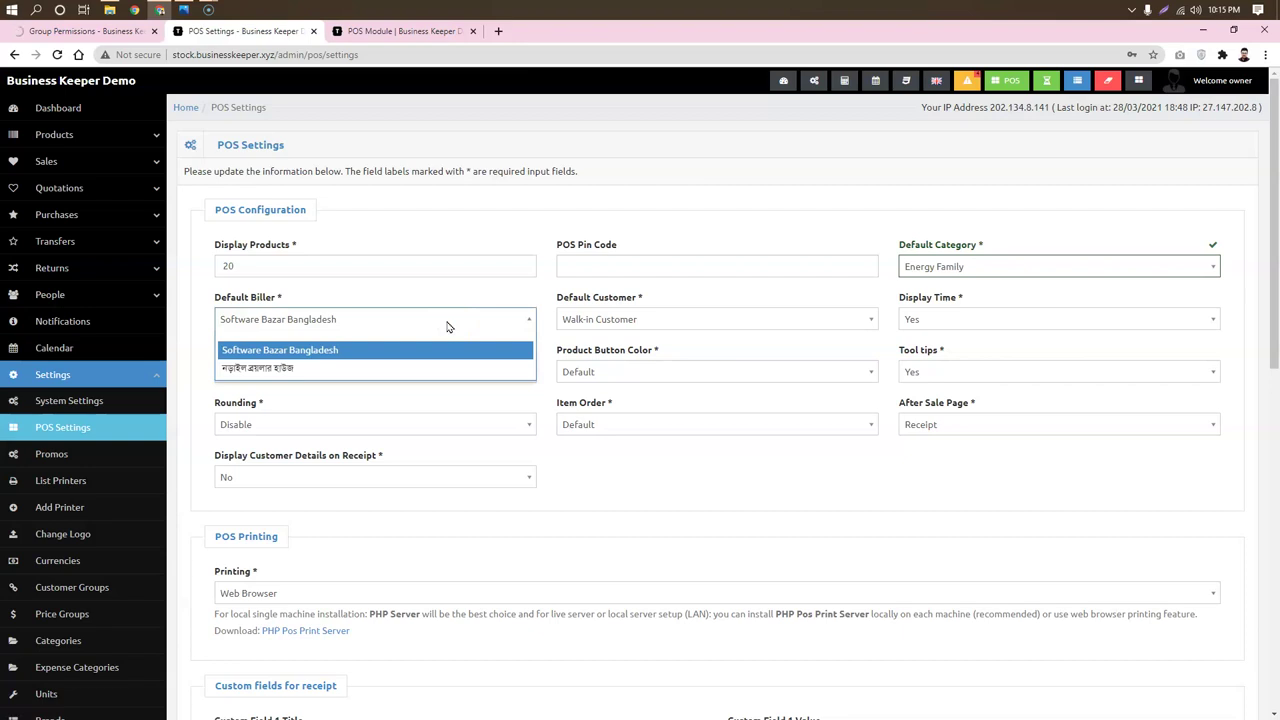
click(447, 323)
click(710, 319)
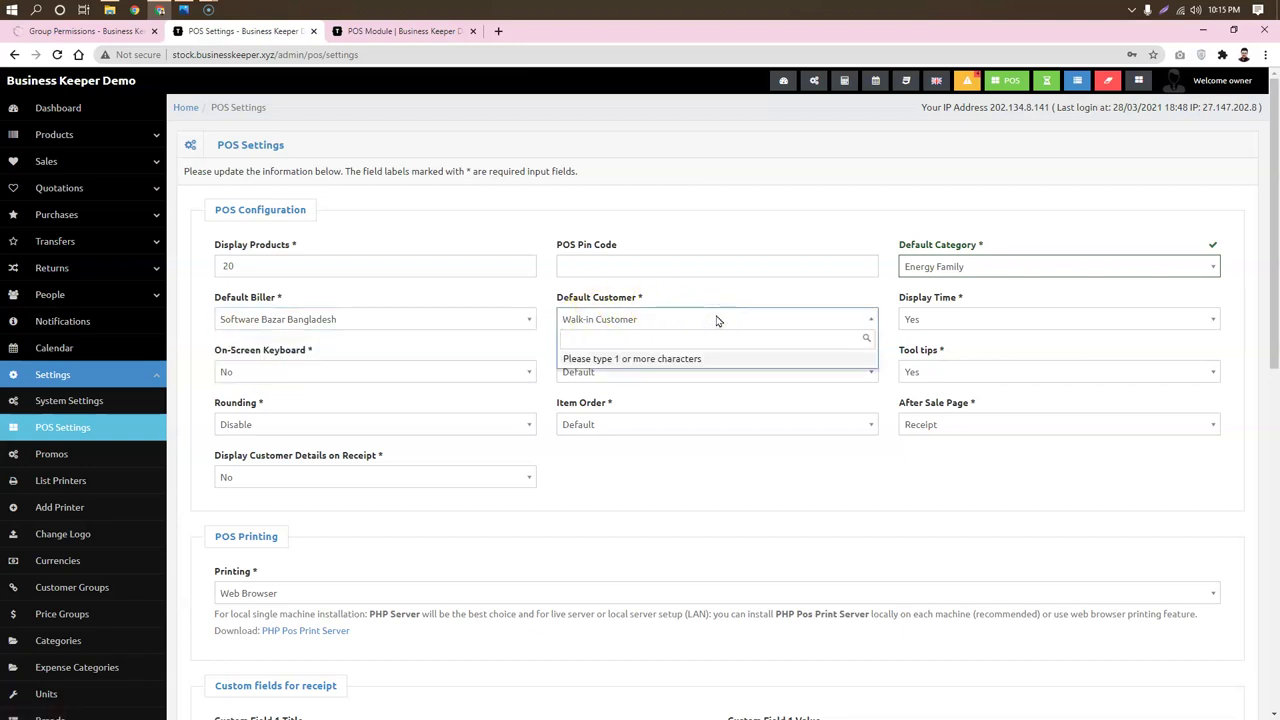
click(700, 290)
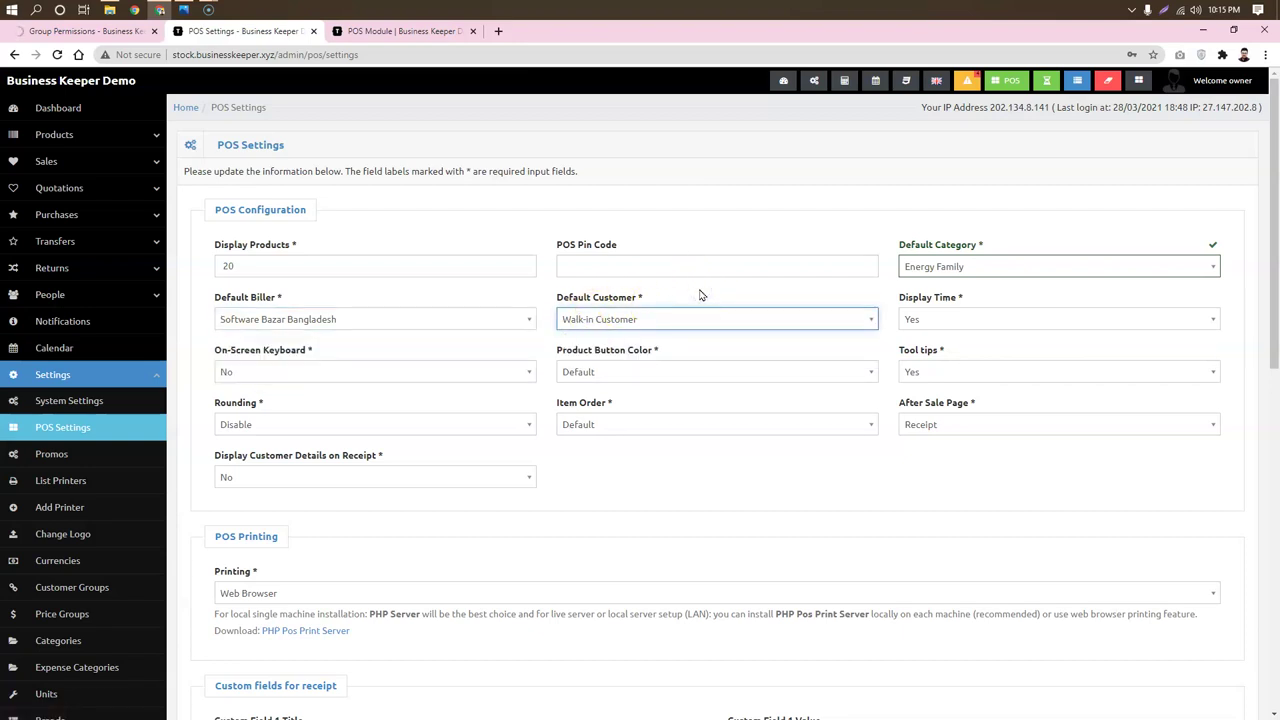
click(966, 319)
click(975, 316)
click(376, 31)
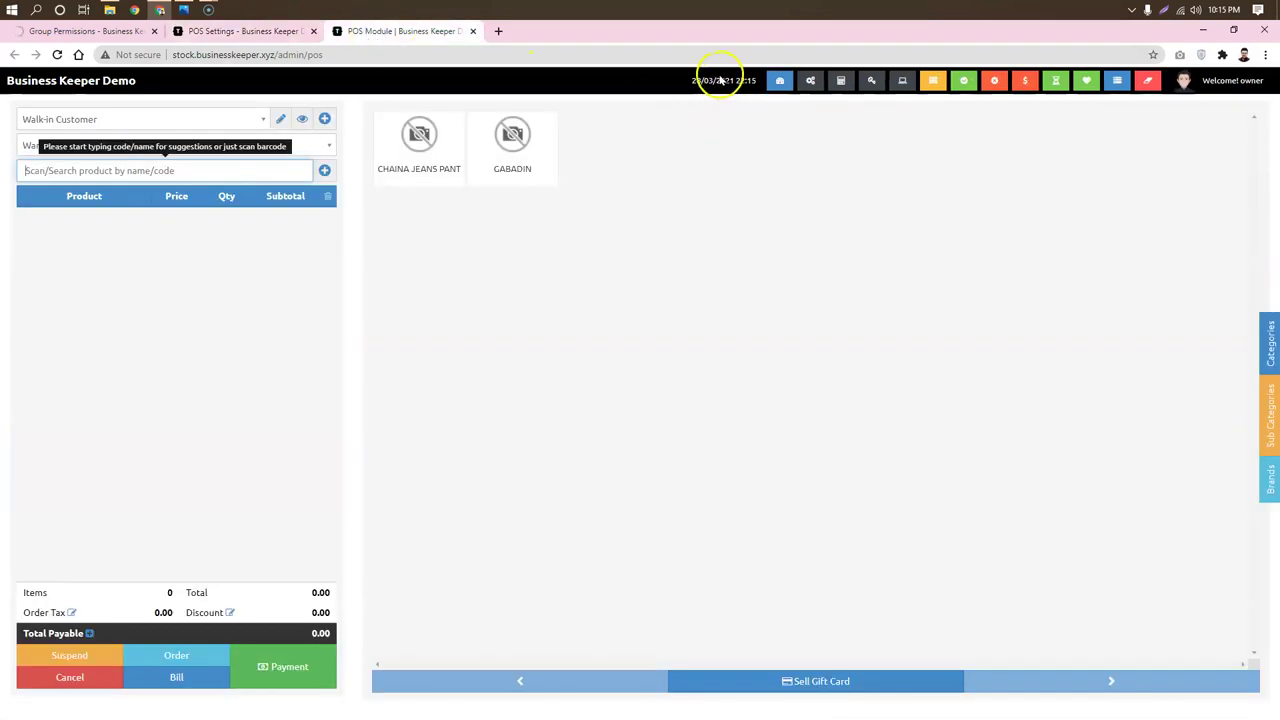
click(265, 32)
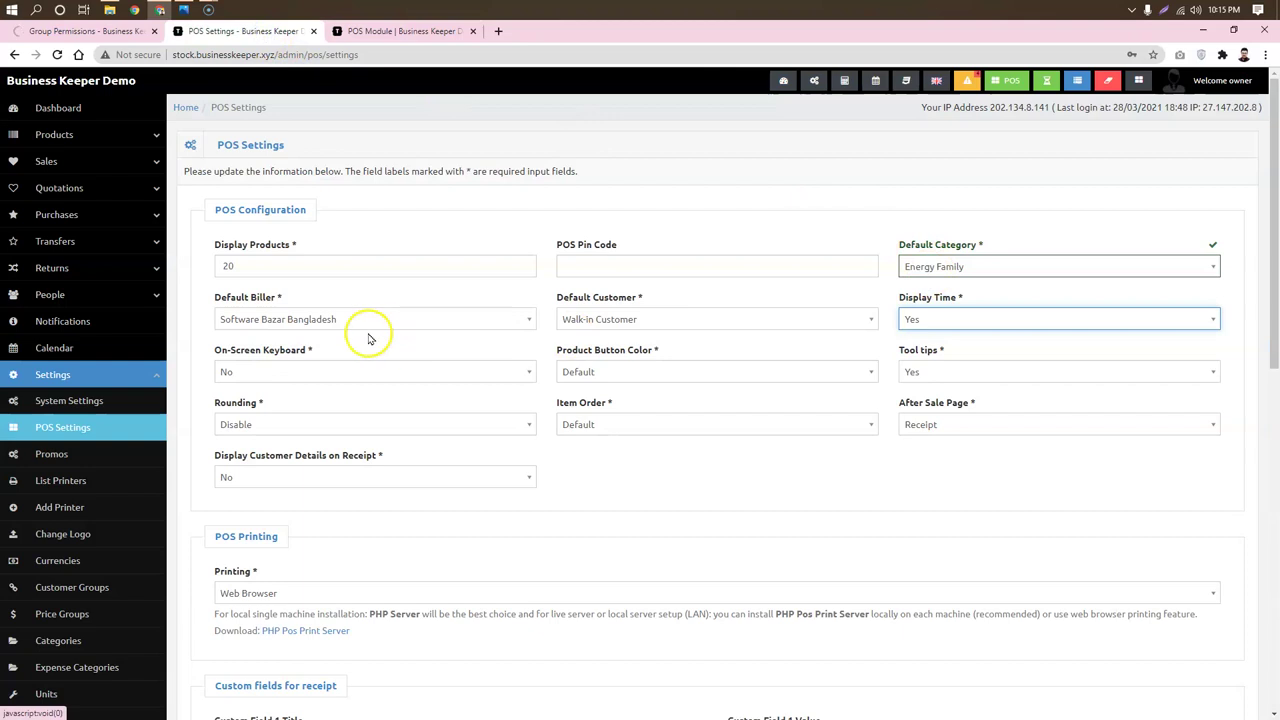
- Set the on-screen keyboard option to Yes and save the POS settings
click(437, 370)
click(361, 393)
click(504, 370)
click(345, 410)
click(411, 371)
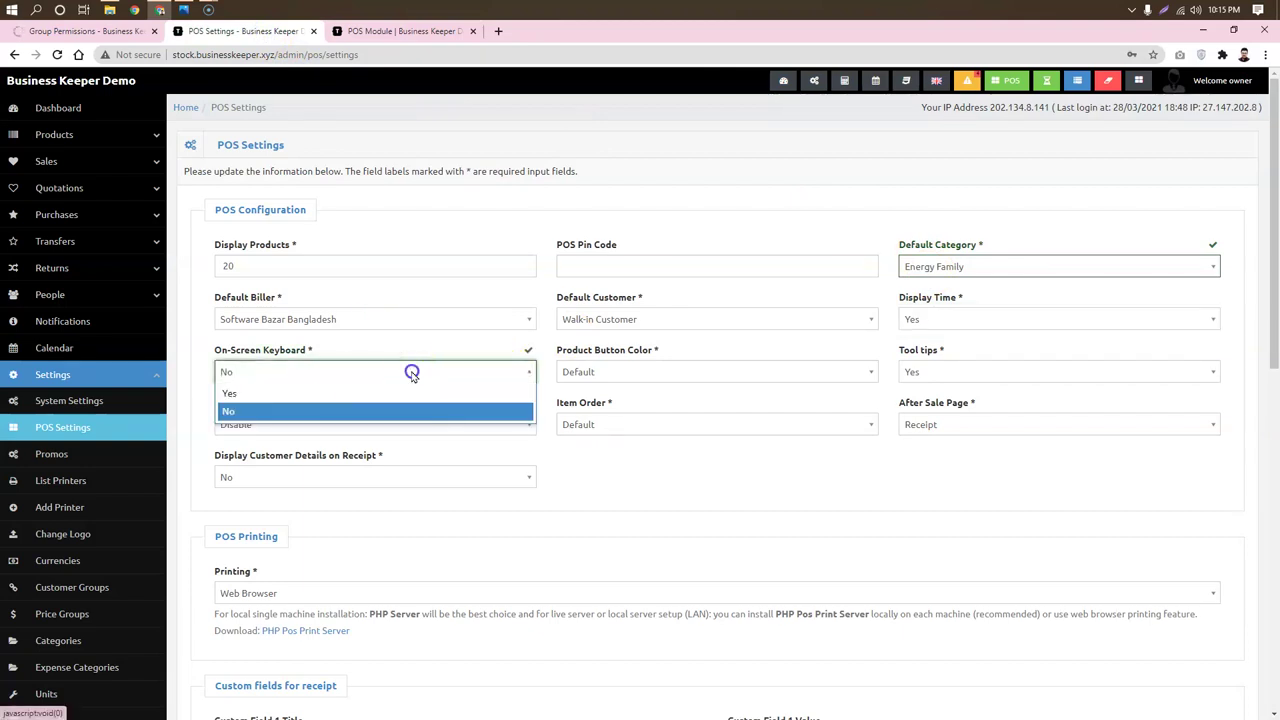
click(343, 411)
scroll(423, 449, down, 9)
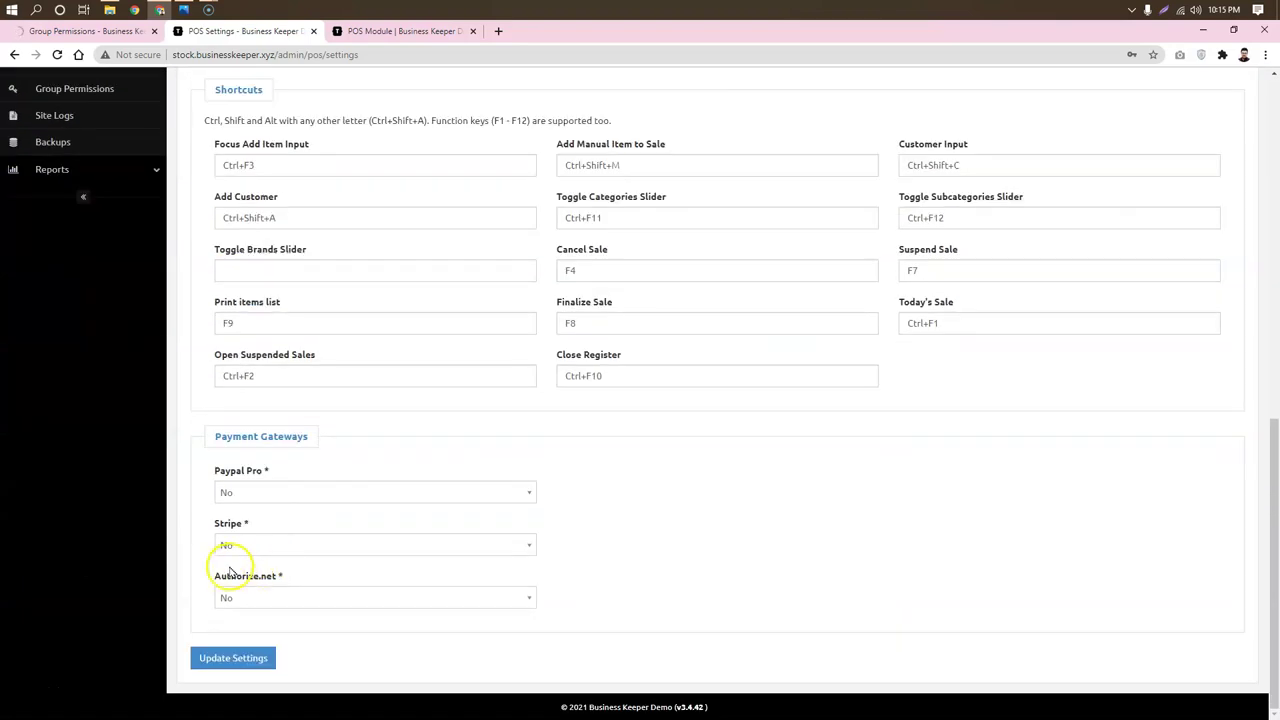
click(222, 660)
- Check the network connection, close the Group Permissions tab and reload the POS module
click(410, 31)
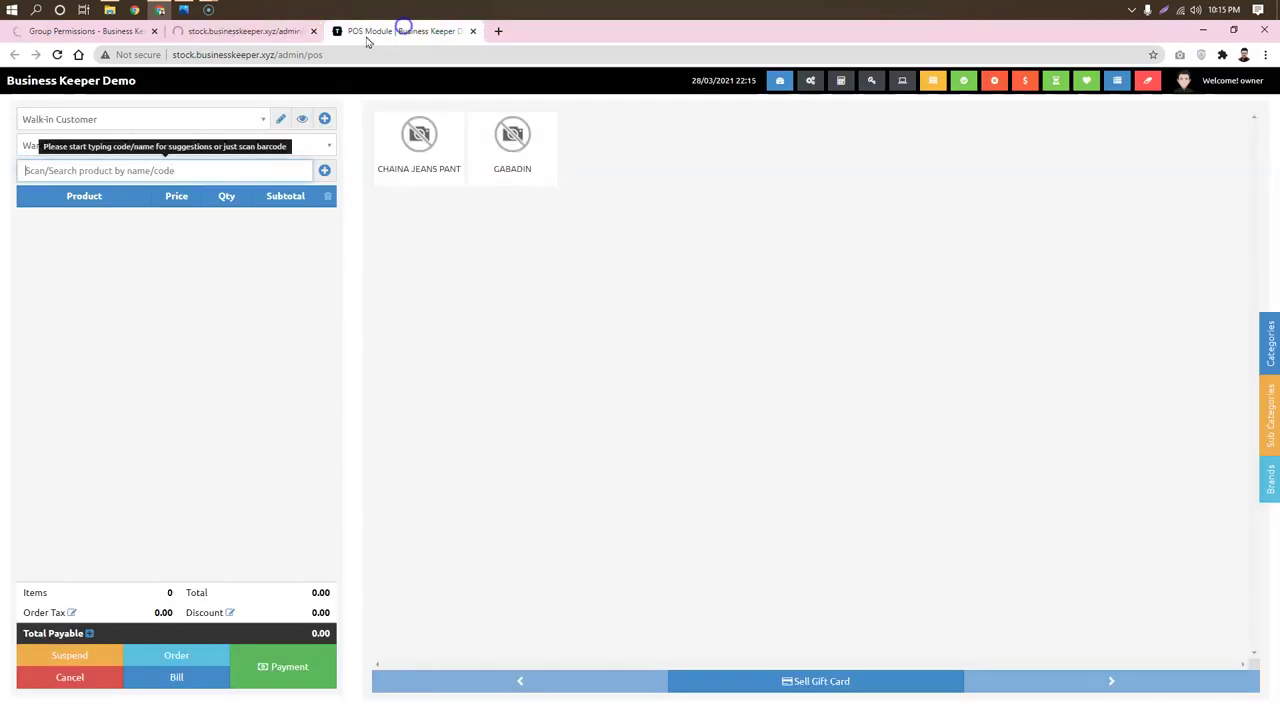
click(58, 55)
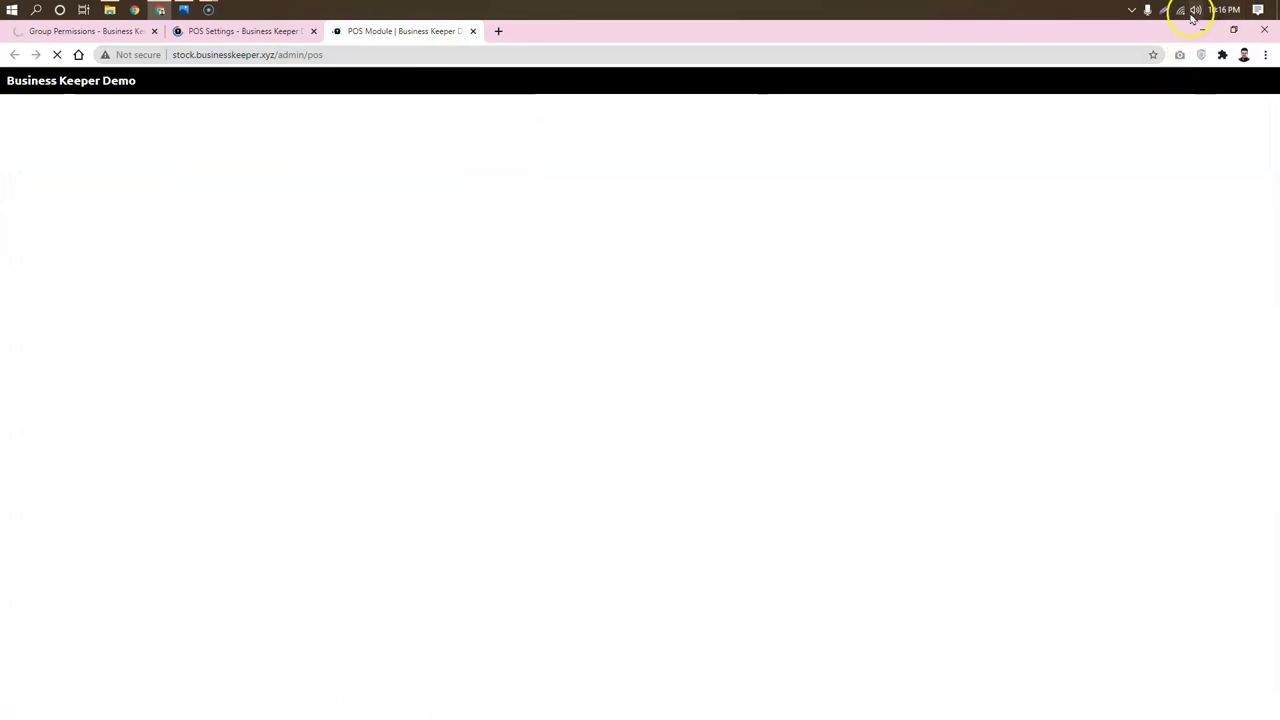
click(1179, 10)
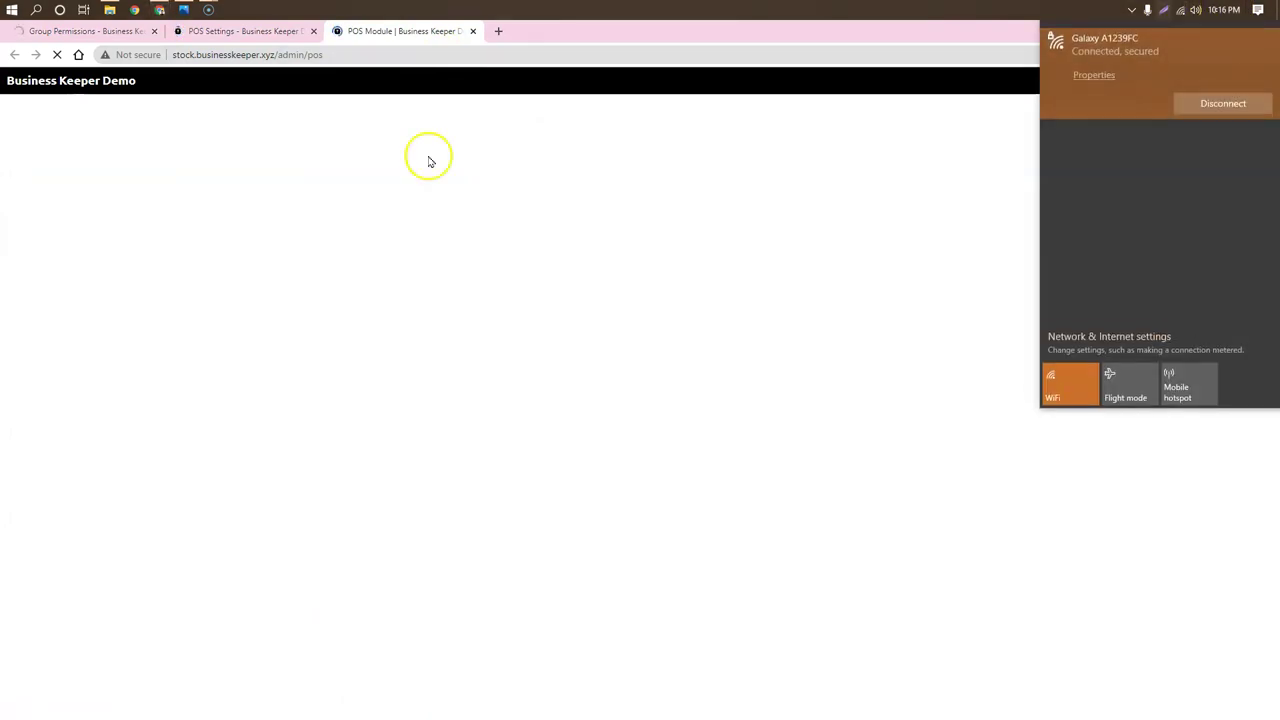
click(154, 10)
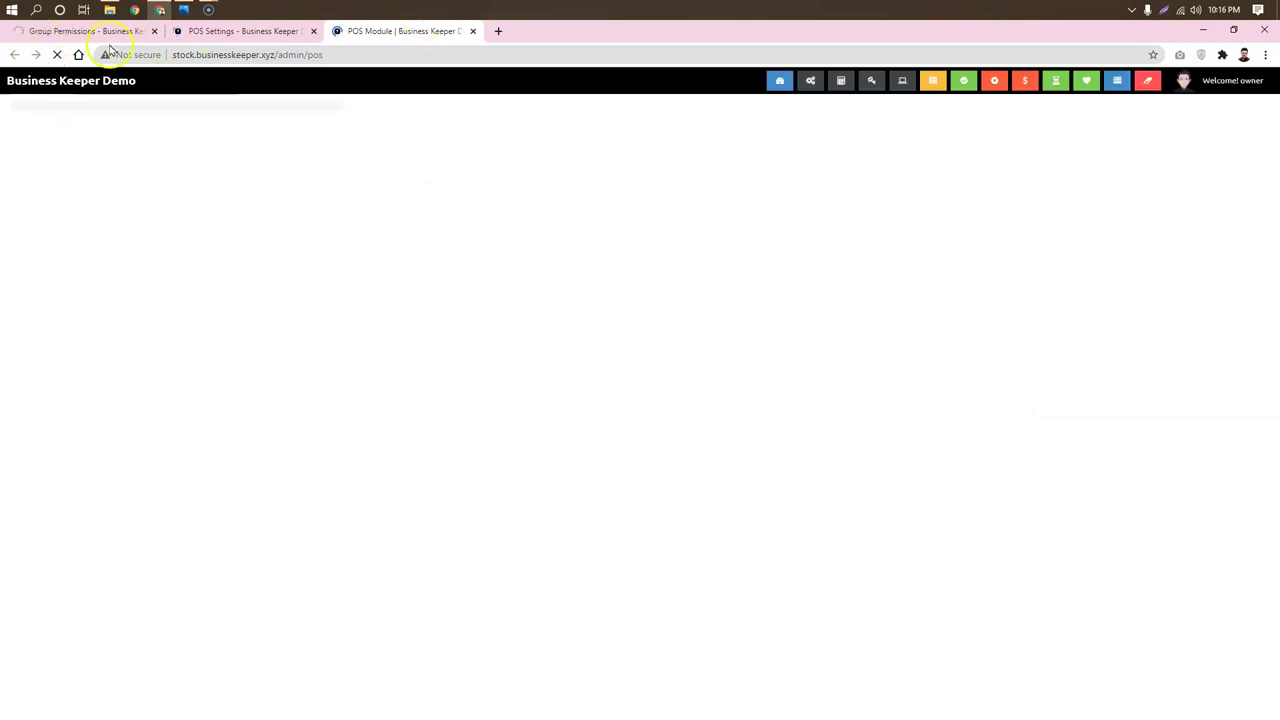
click(154, 31)
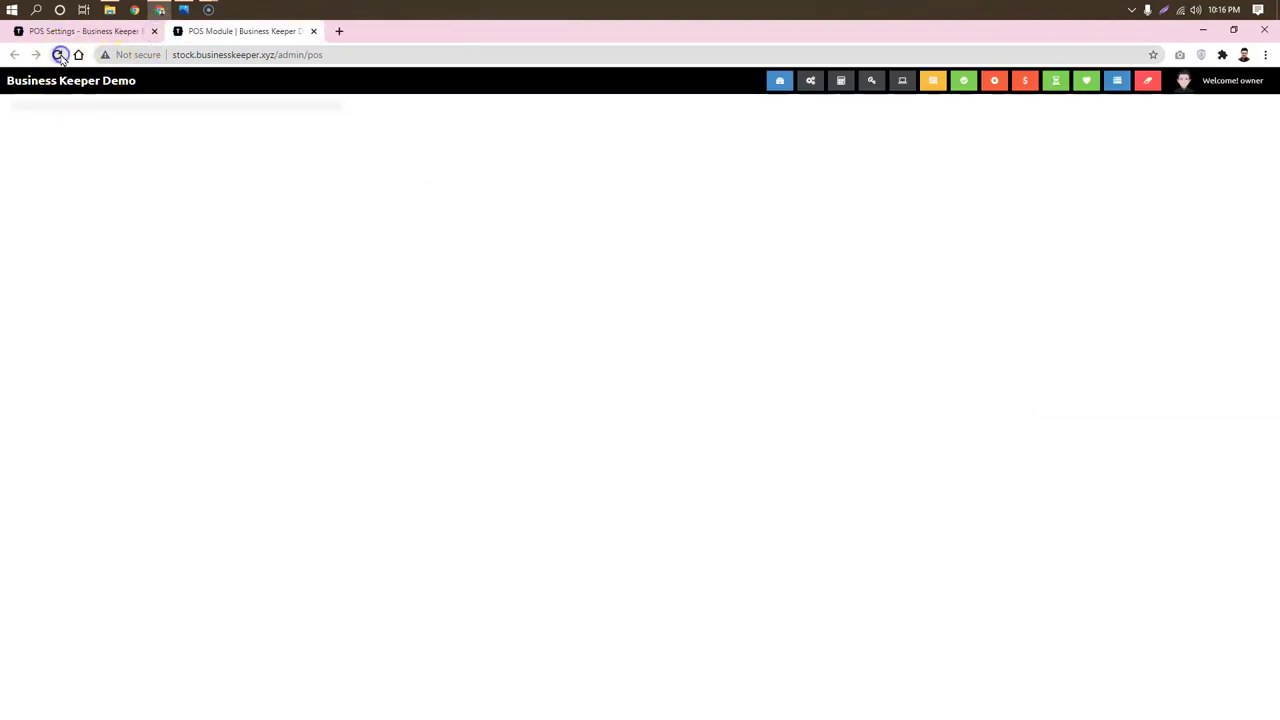
click(58, 55)
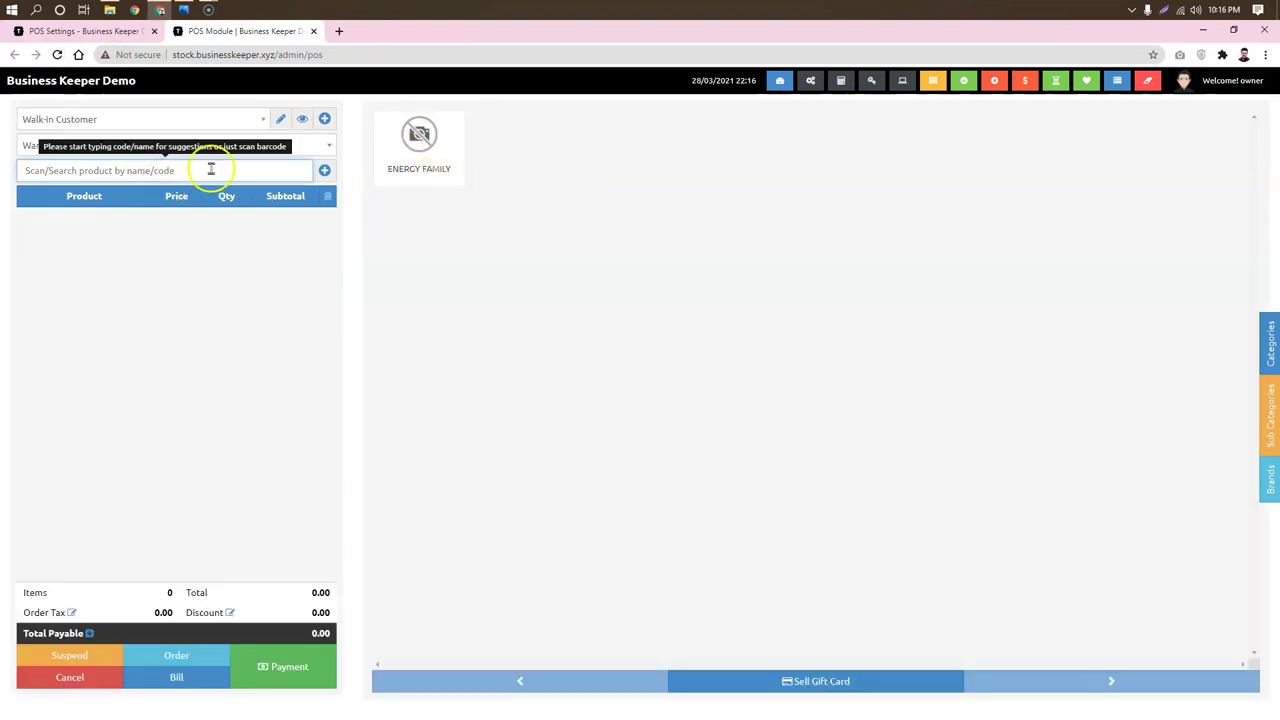
- Add the Energy Family product to the sale and try entering quantity 112 with the on-screen keypad, cancelling the entry
click(419, 145)
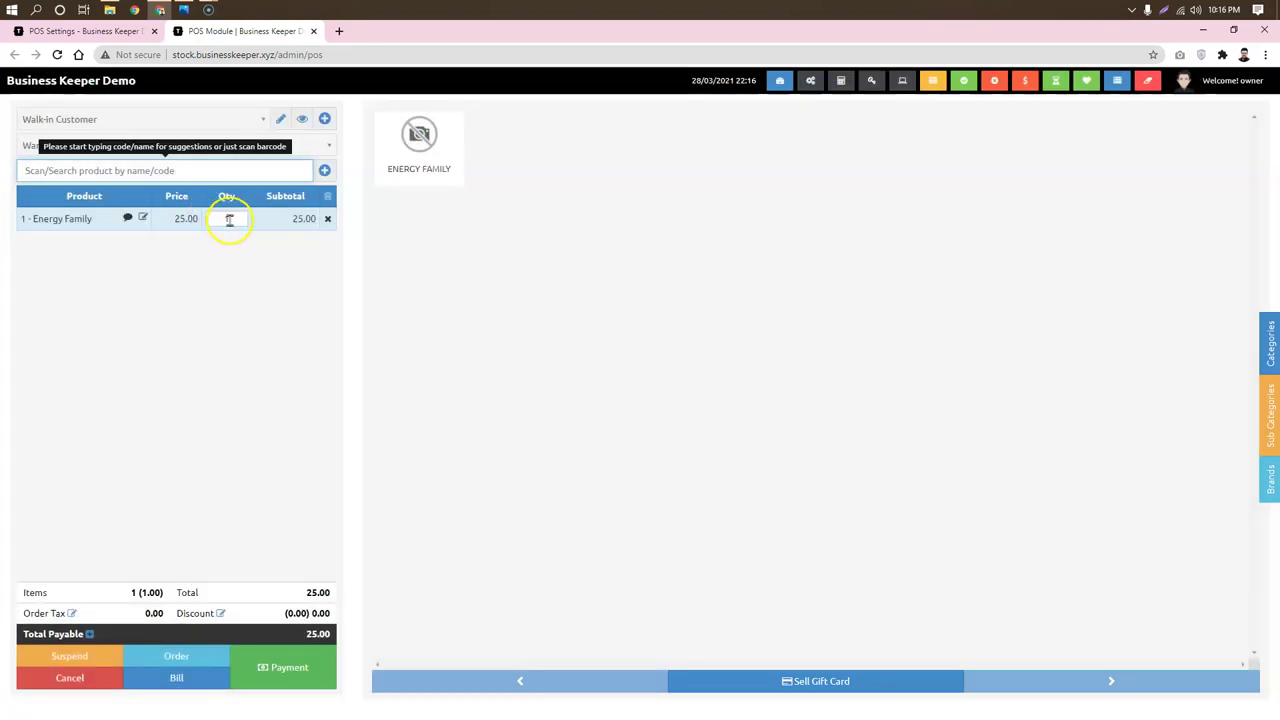
click(229, 219)
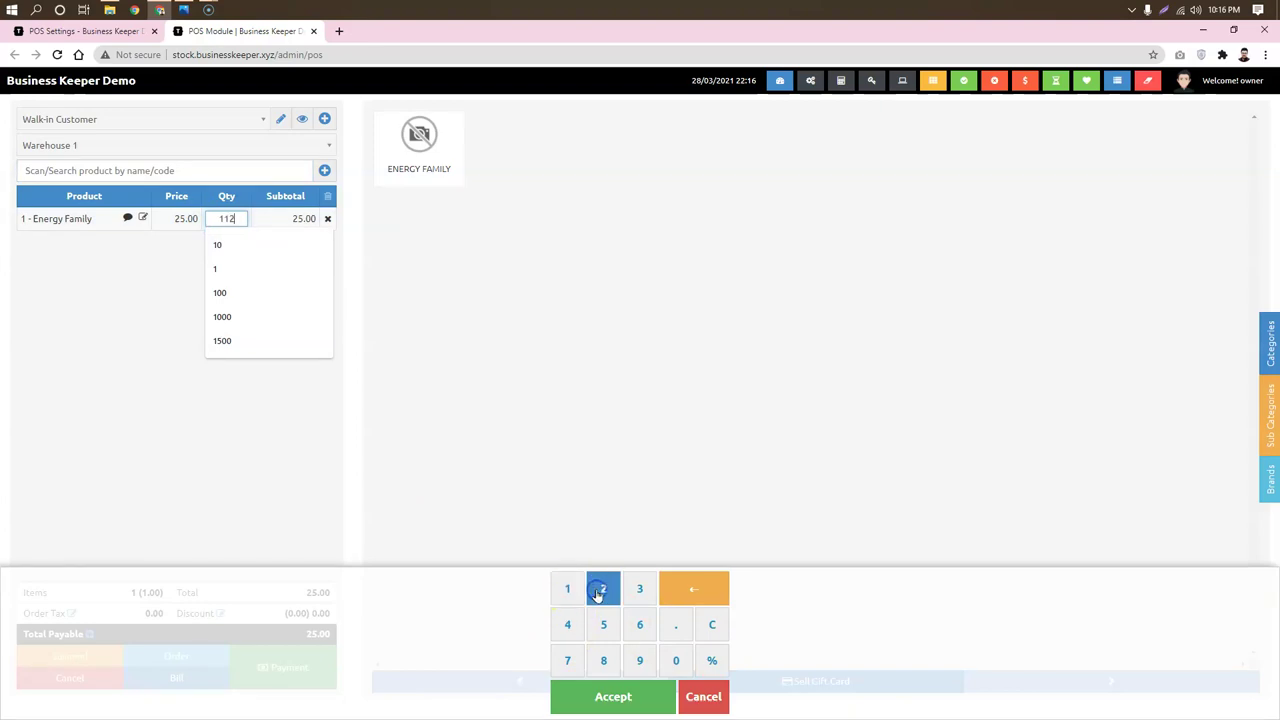
click(703, 697)
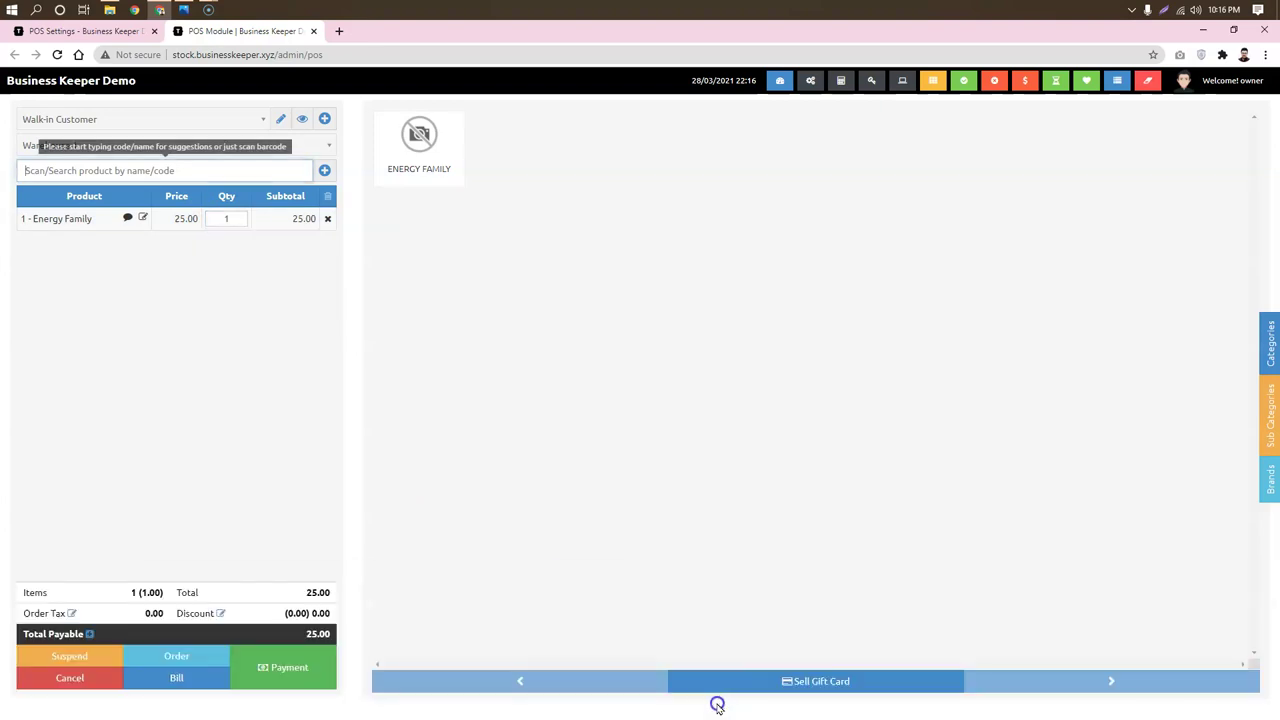
- Open the payment form for the sale and check the on-screen keypad on the amount field without changing it
click(281, 668)
click(409, 299)
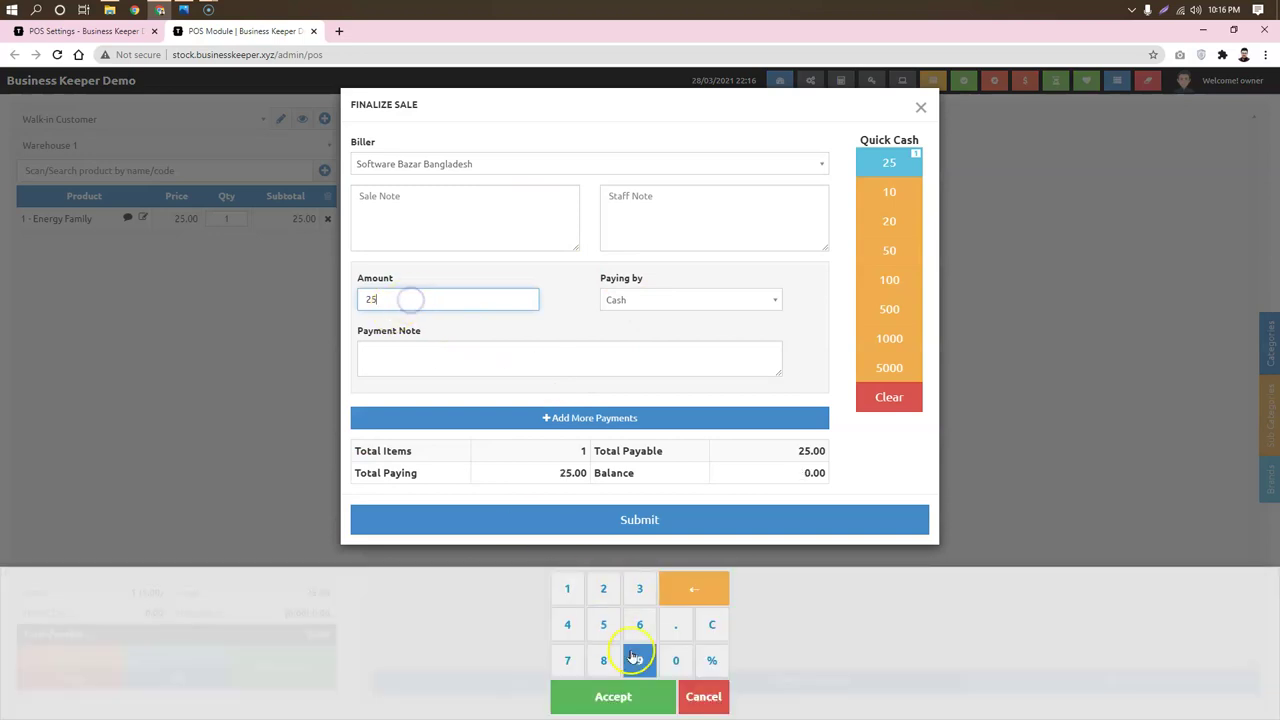
click(716, 698)
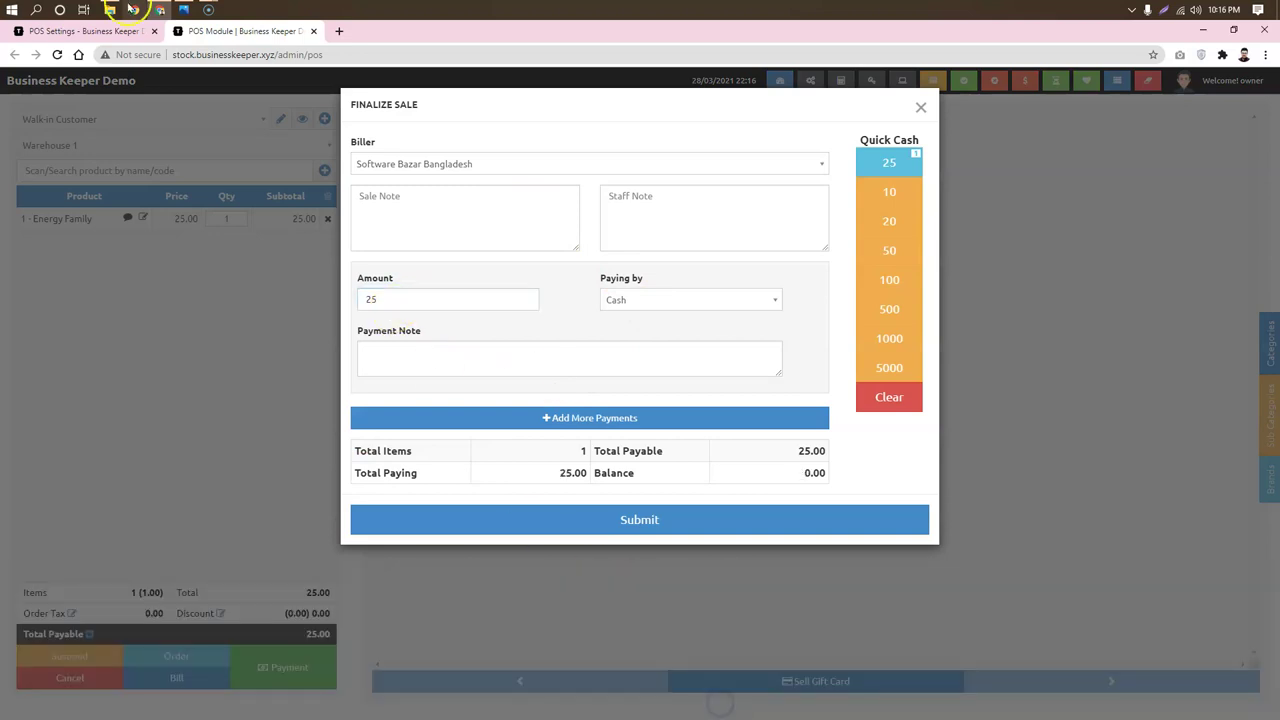
- Set the on-screen keyboard option back to No in the POS settings
click(85, 31)
click(340, 417)
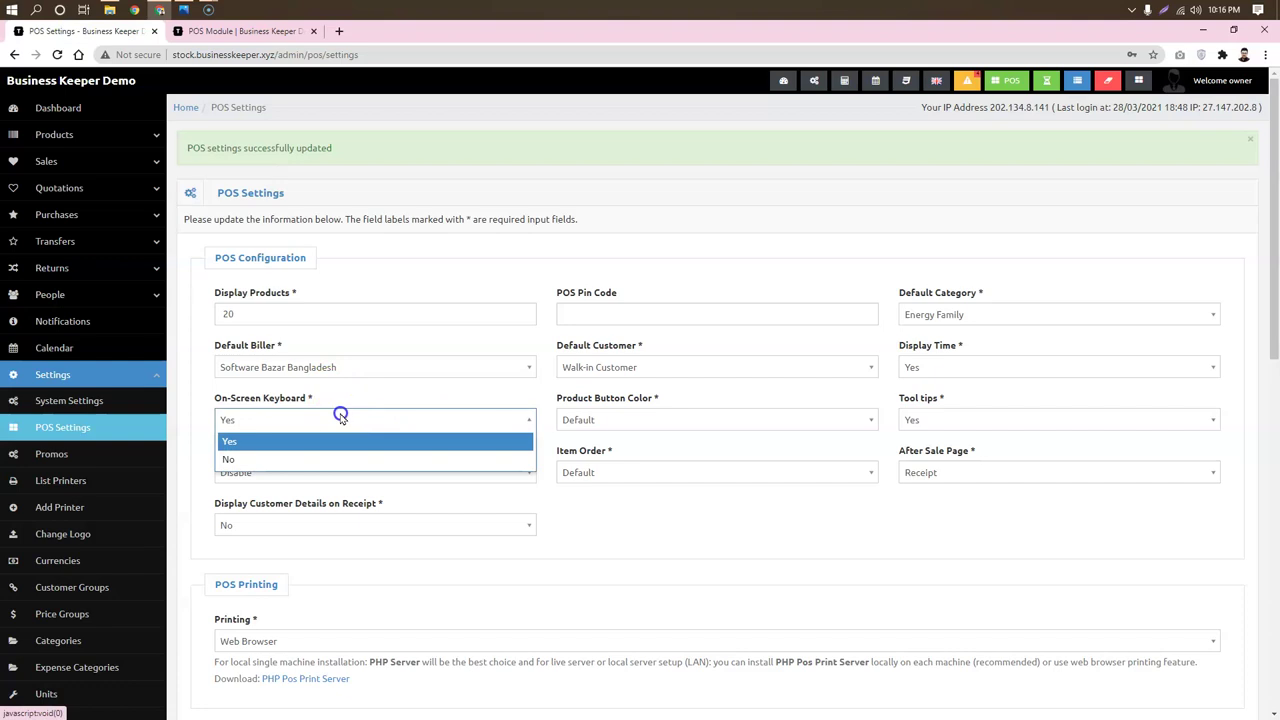
click(332, 459)
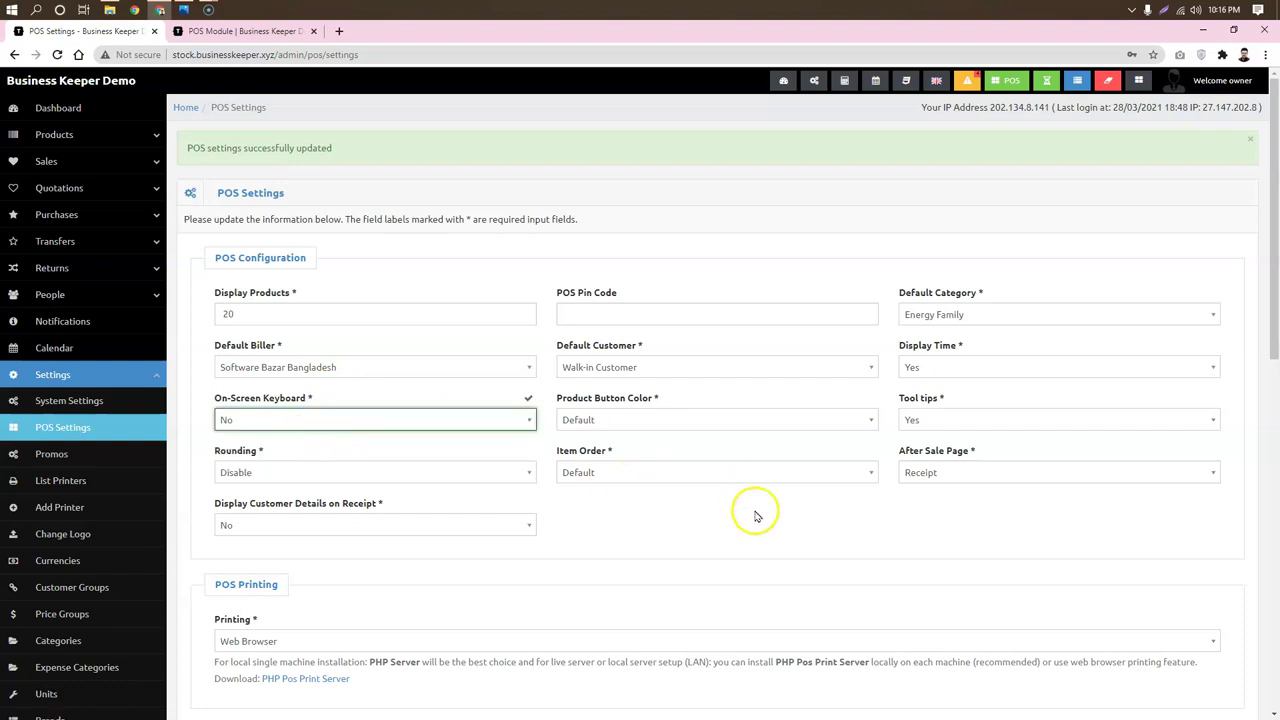
- Set the product button color to Info and save the POS settings
scroll(706, 392, down, 1)
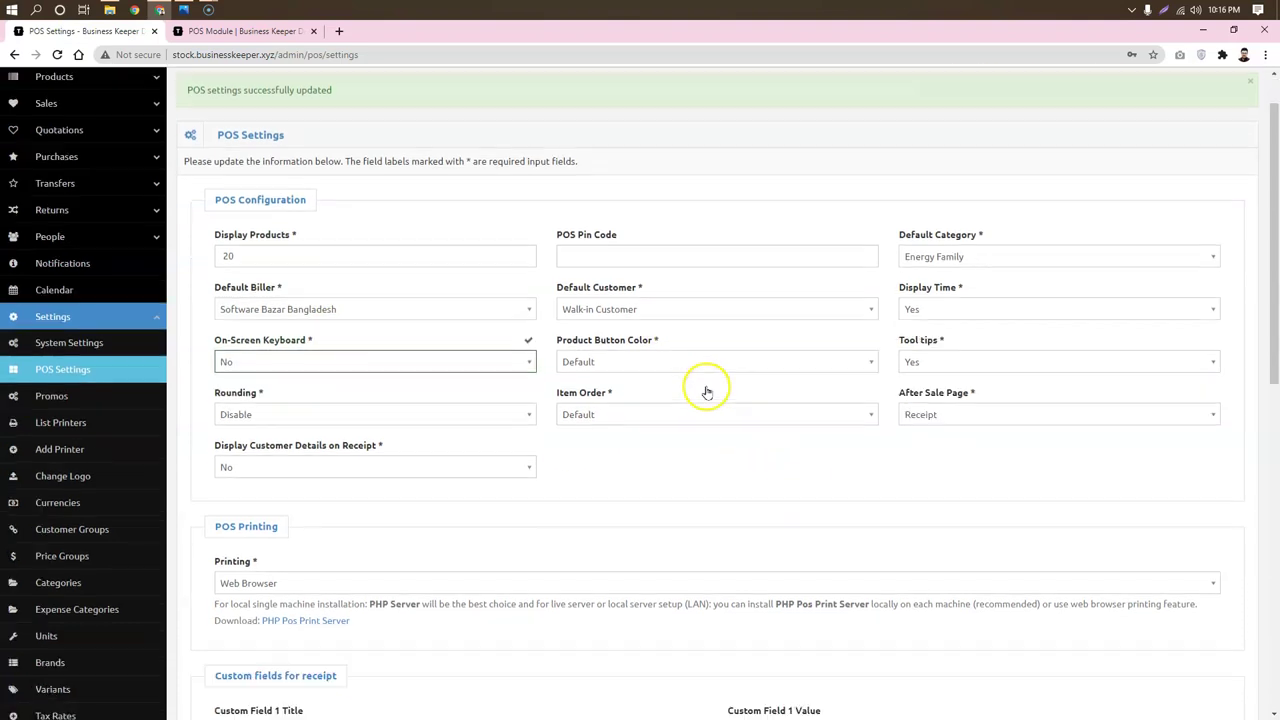
click(660, 350)
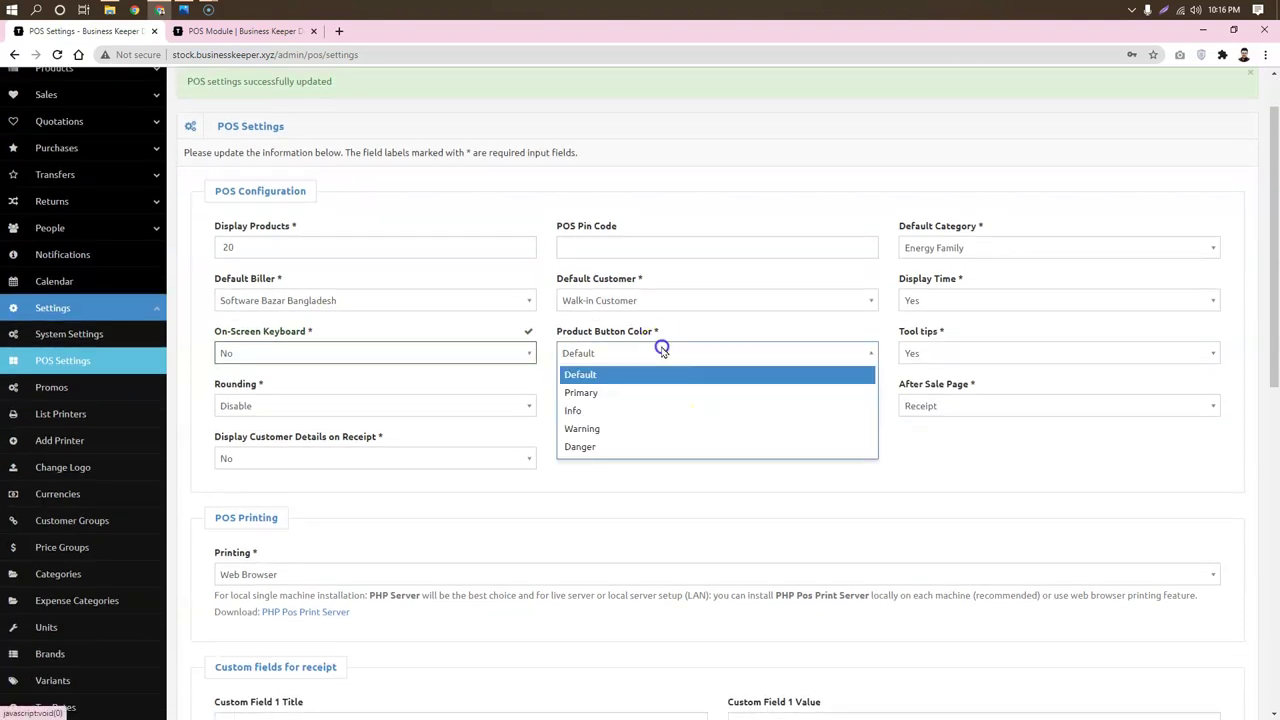
click(646, 410)
scroll(414, 451, down, 10)
click(236, 664)
- Close the payment form in the POS module and reload the page to check the new product button color
click(236, 31)
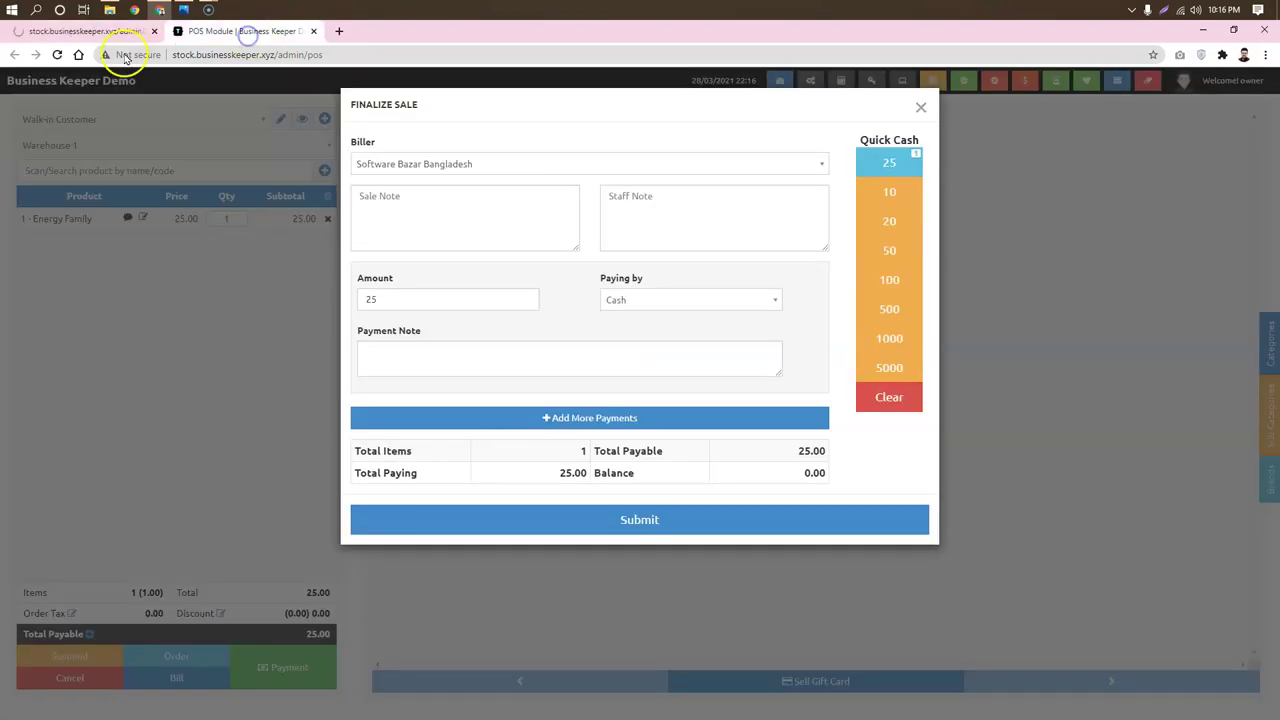
click(57, 55)
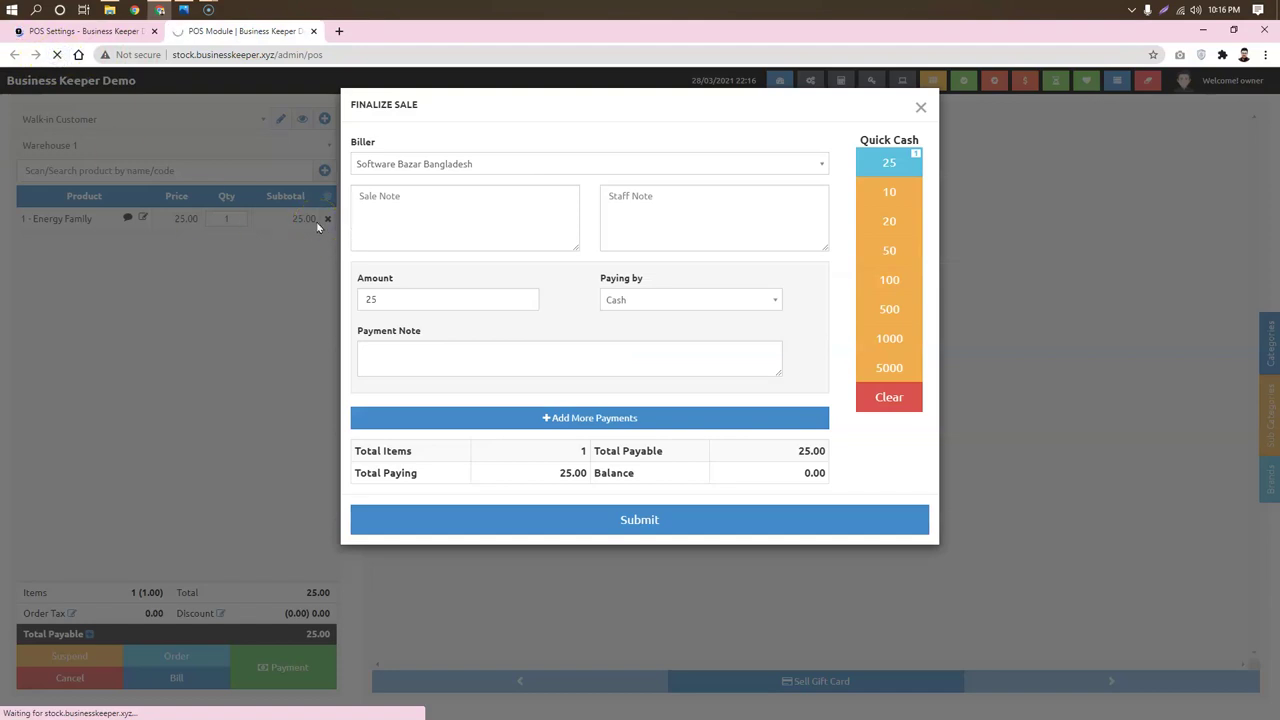
click(921, 108)
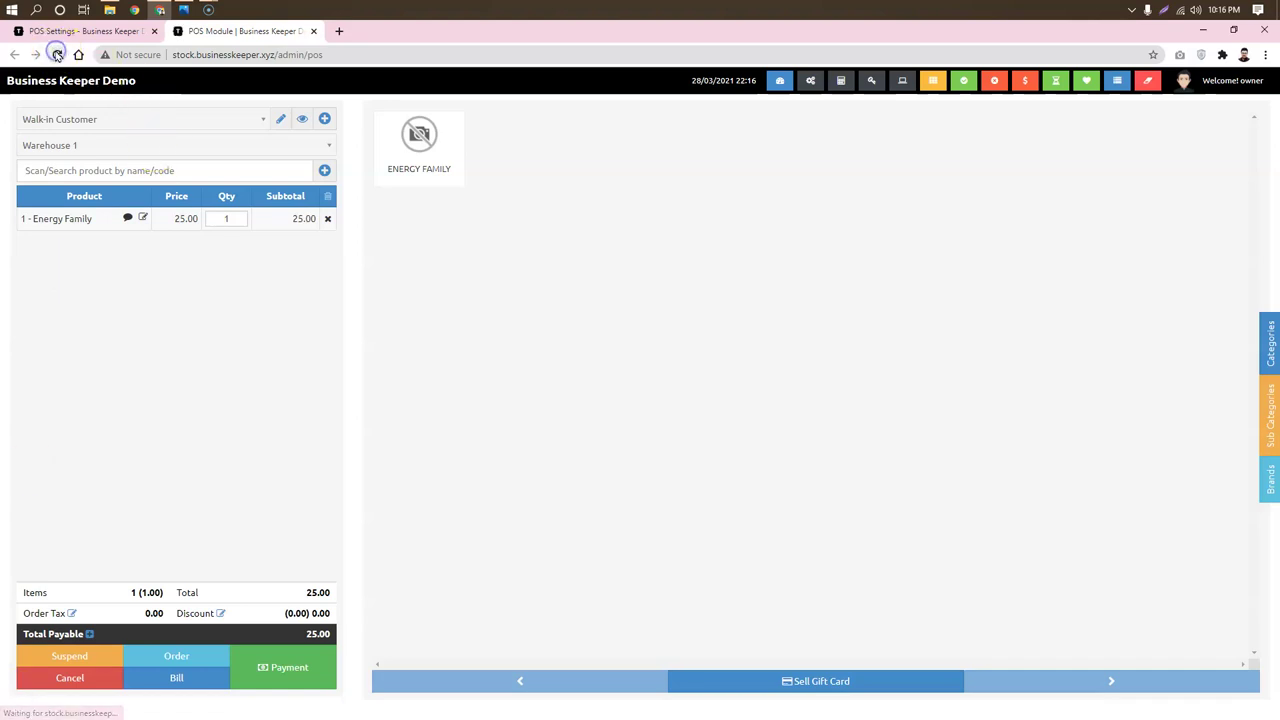
click(57, 54)
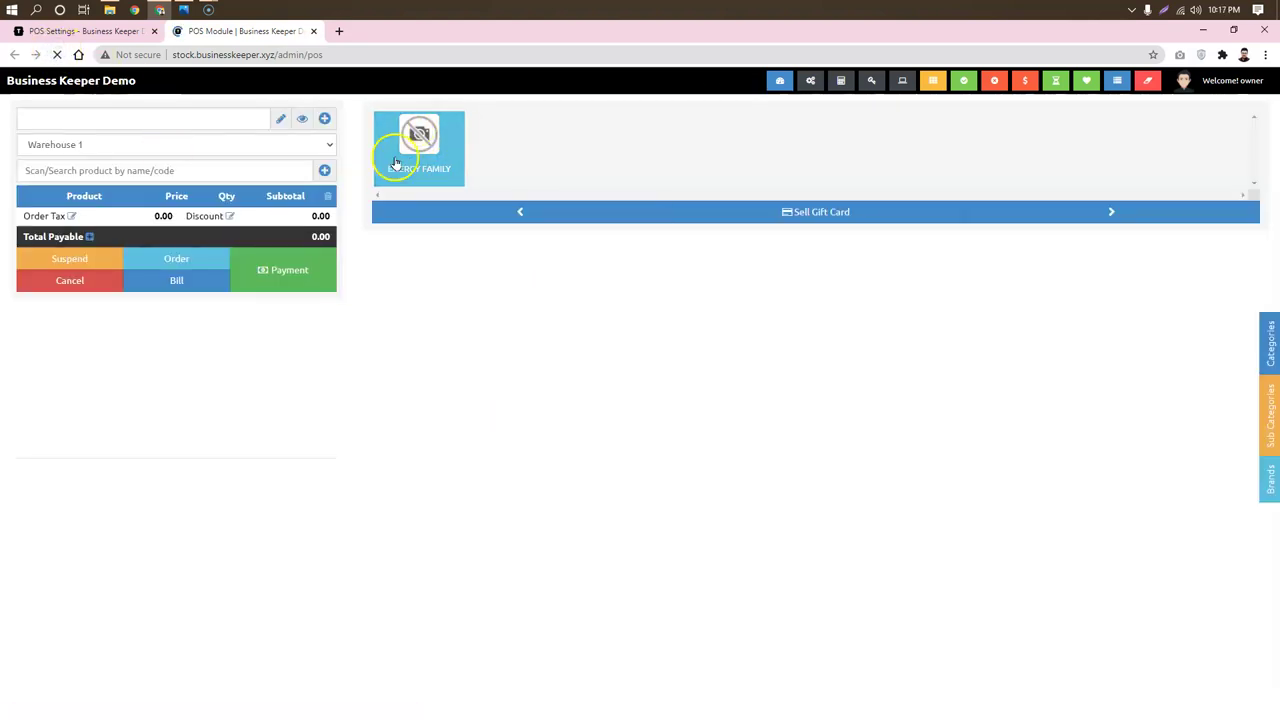
- Return to the POS settings and examine the options for rounding, item order and after sale page without changing them
click(83, 33)
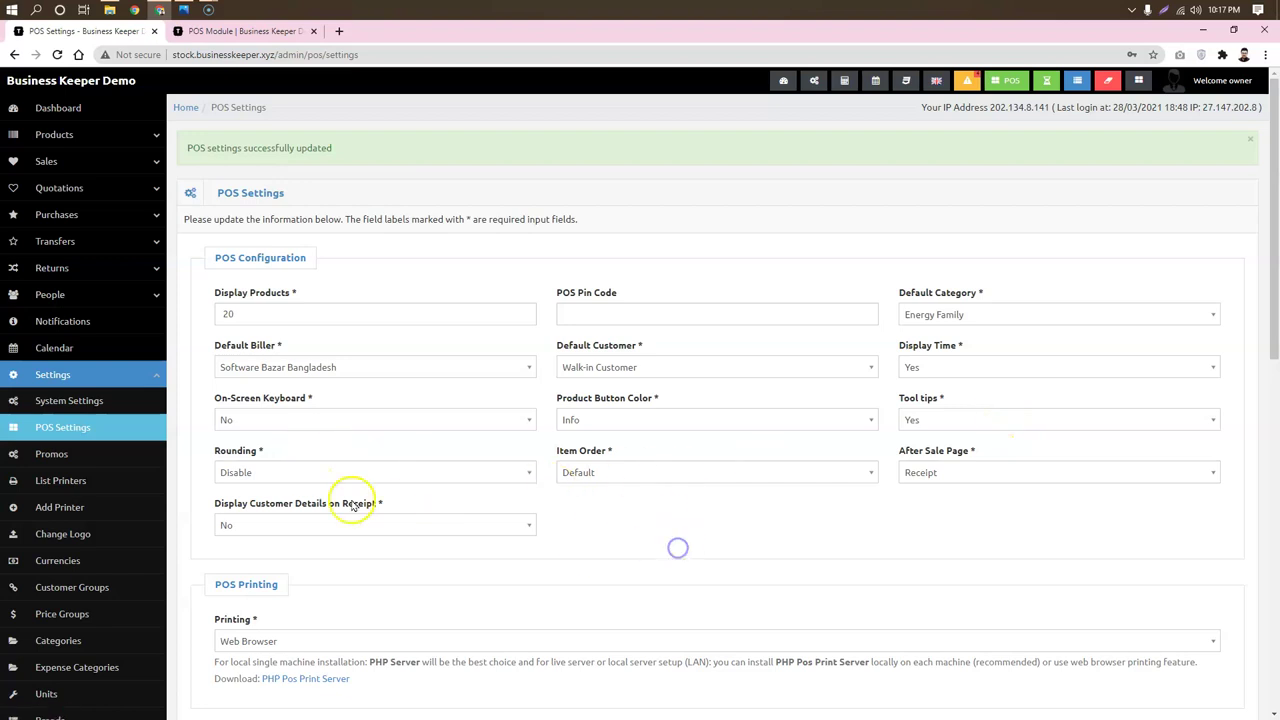
click(438, 476)
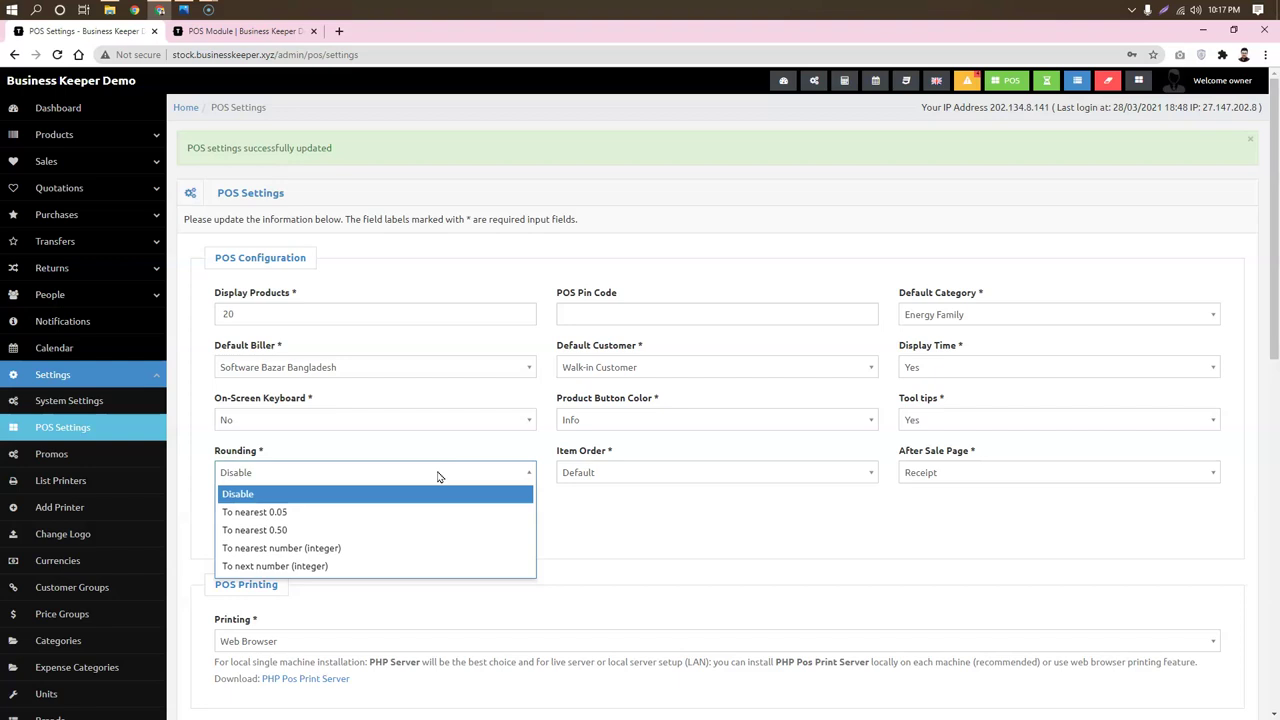
click(607, 520)
click(606, 520)
click(716, 478)
click(998, 521)
click(952, 478)
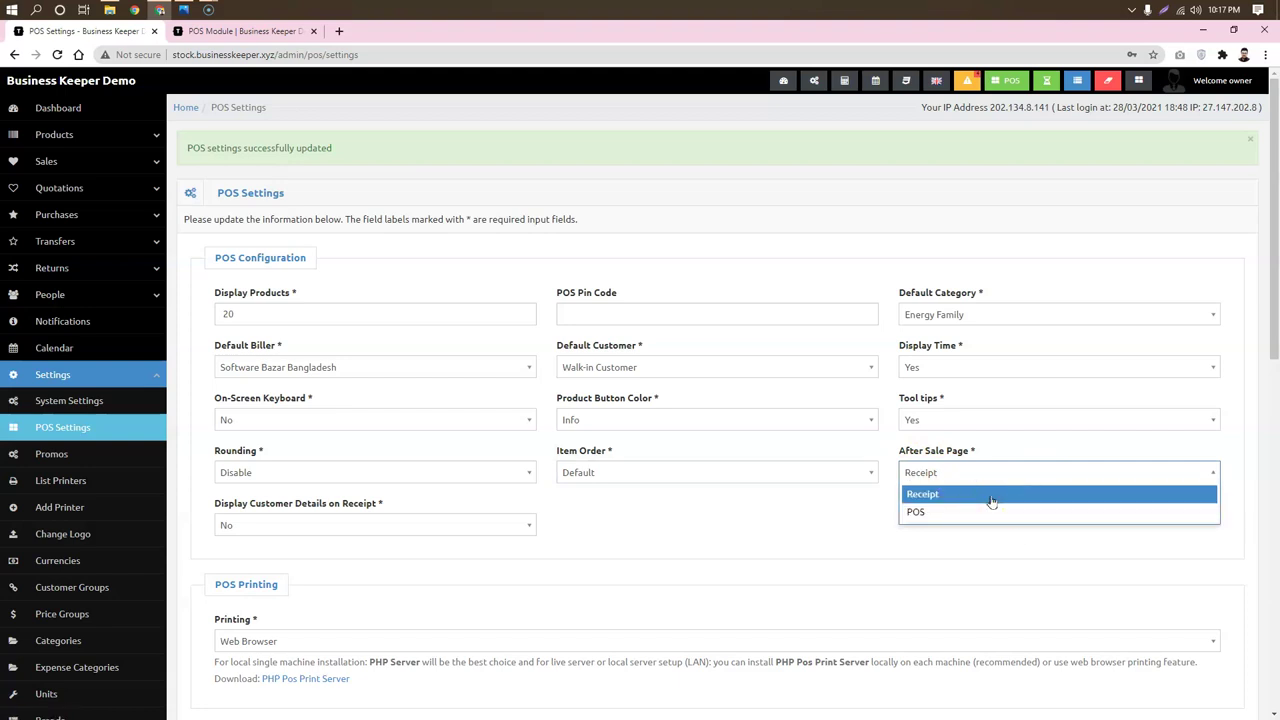
click(961, 518)
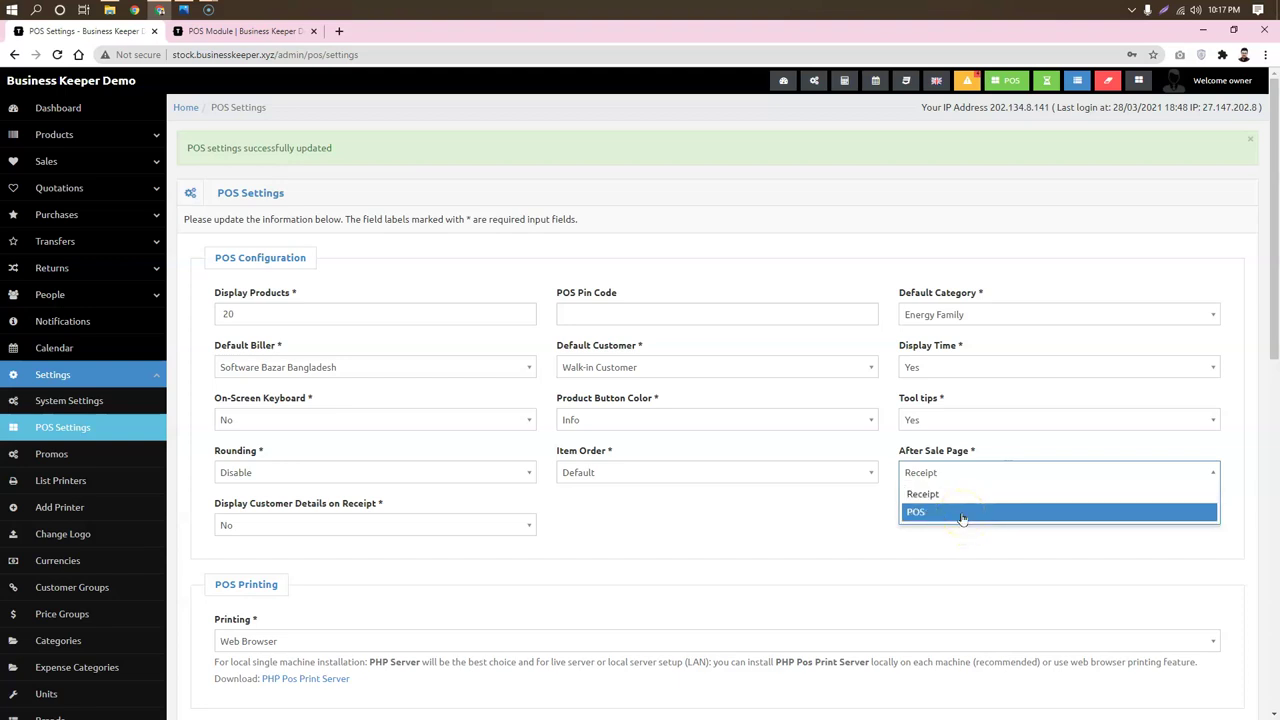
click(786, 519)
- Set the option to display customer details on the receipt to Yes
scroll(786, 519, down, 2)
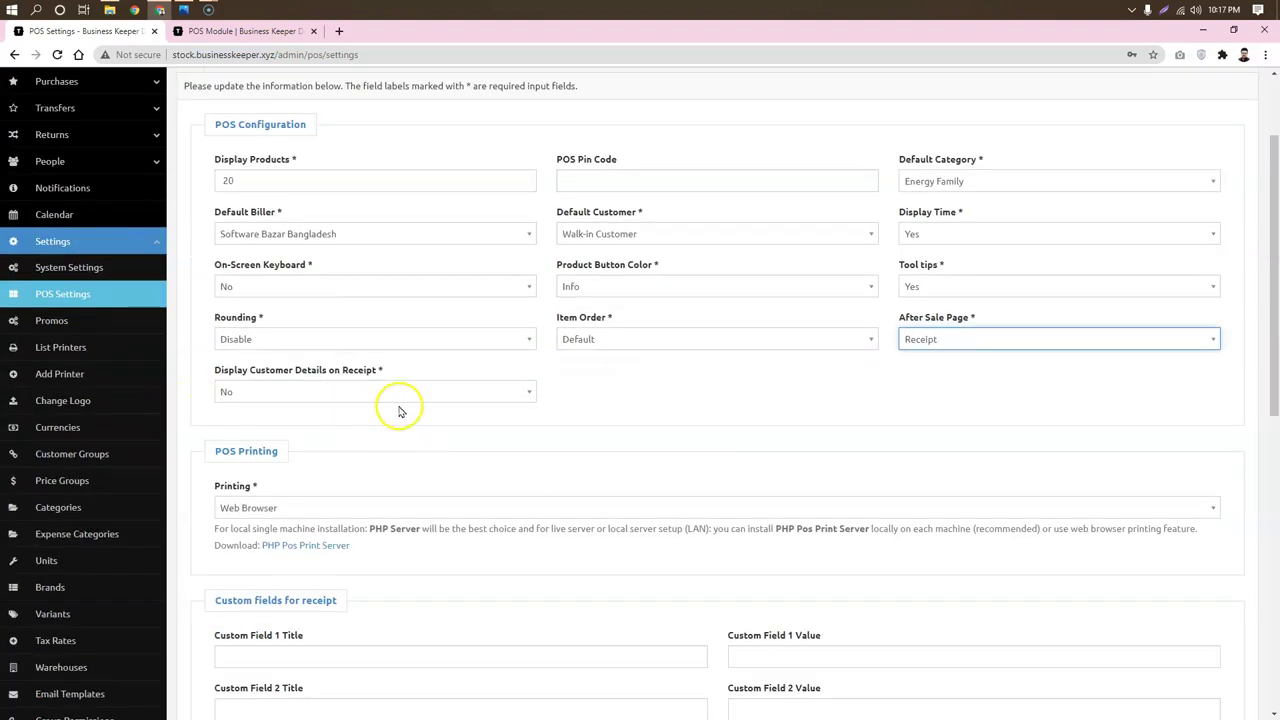
click(464, 389)
click(406, 431)
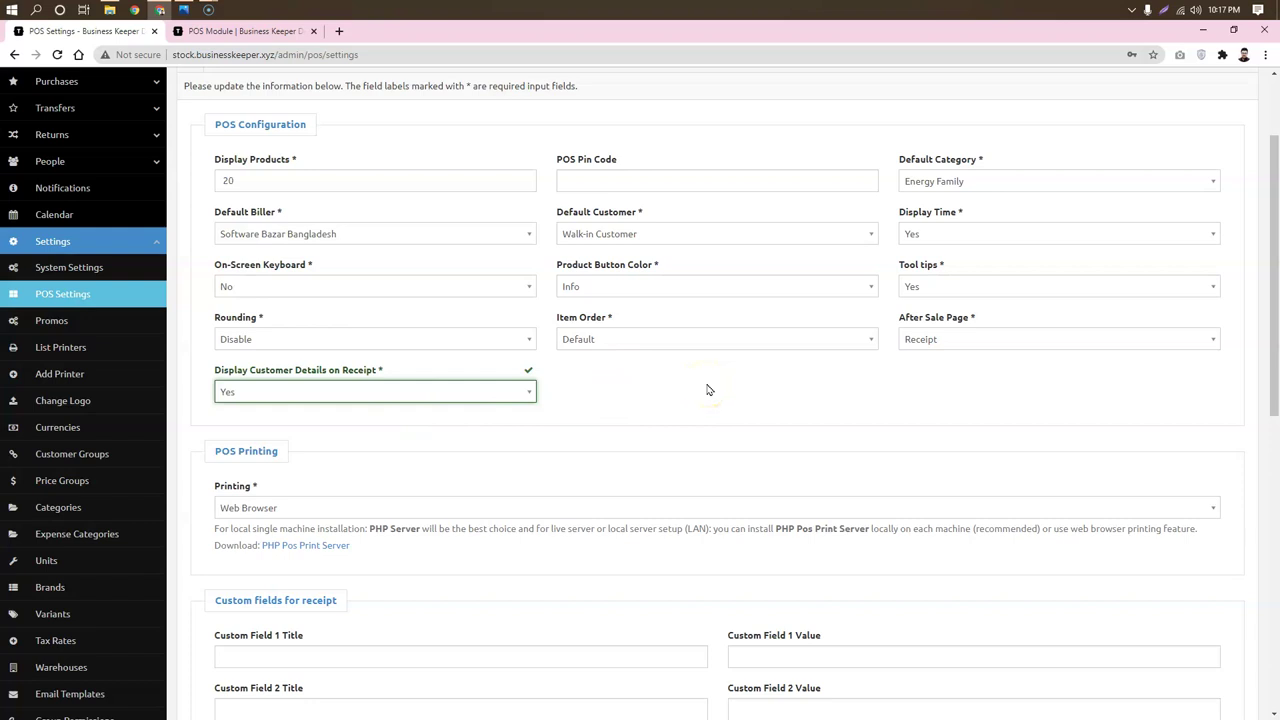
- Look over the custom receipt fields and keyboard shortcuts in the lower sections of the POS settings
scroll(707, 389, down, 3)
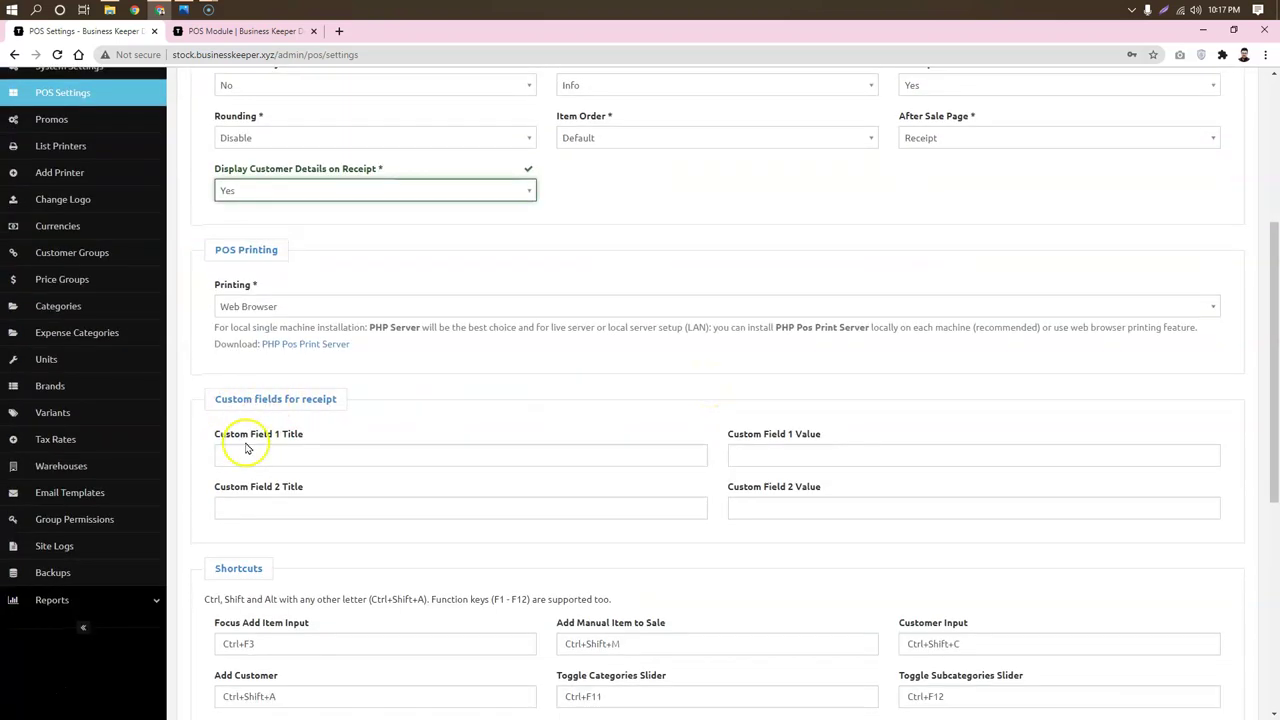
scroll(260, 430, down, 2)
scroll(340, 368, down, 2)
drag(668, 221, 590, 215)
click(634, 203)
scroll(711, 286, down, 1)
click(245, 658)
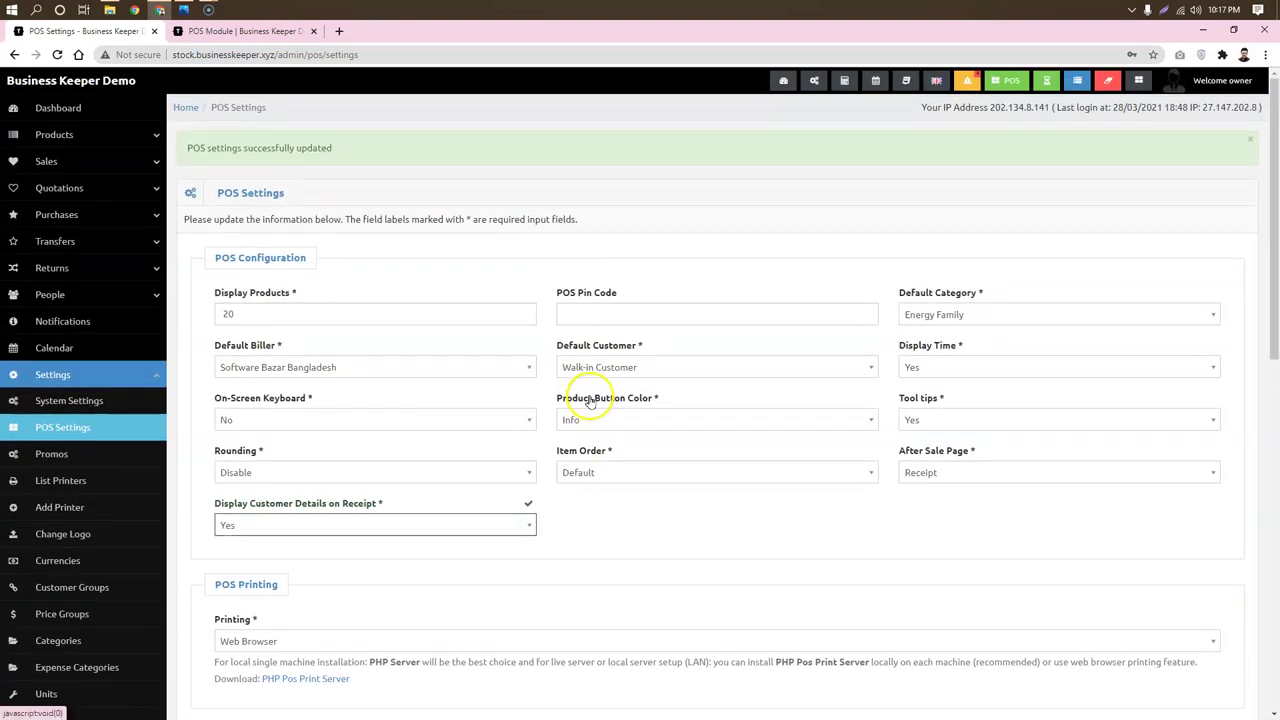
- Check the available POS printing methods, keeping Web Browser selected, and go to the Dashboard
scroll(560, 430, down, 1)
click(414, 505)
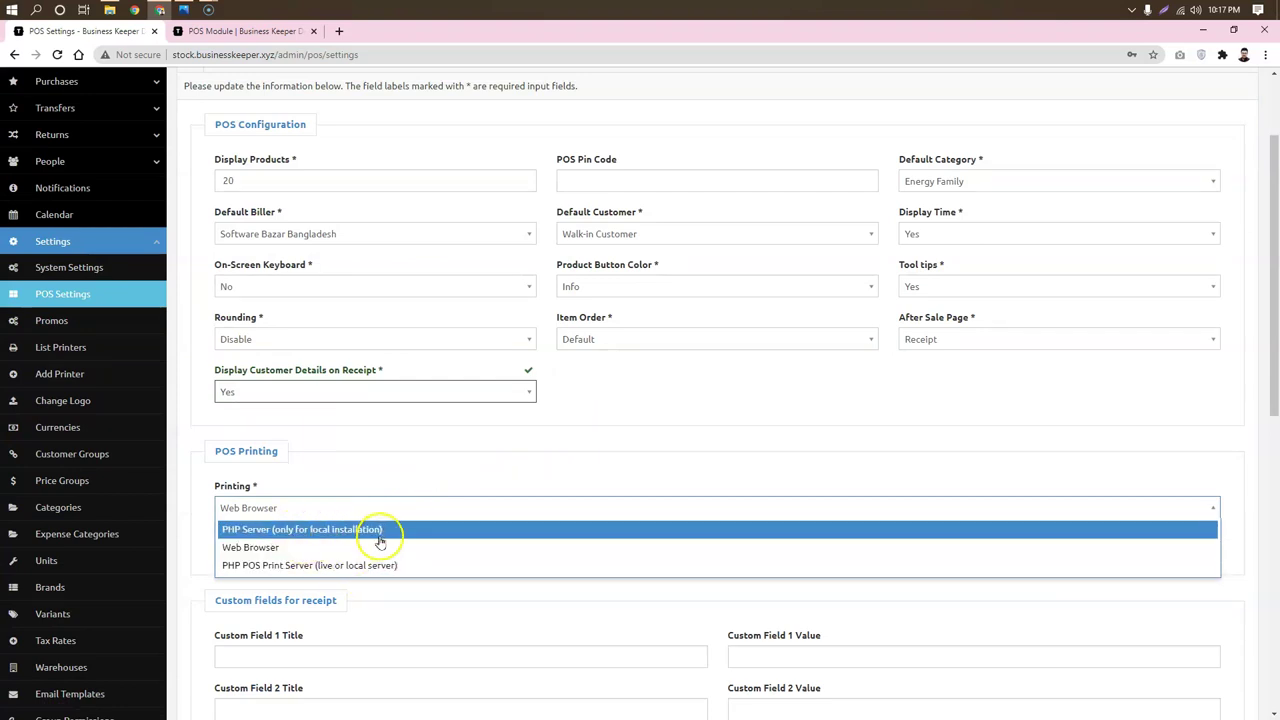
click(563, 469)
scroll(565, 463, up, 1)
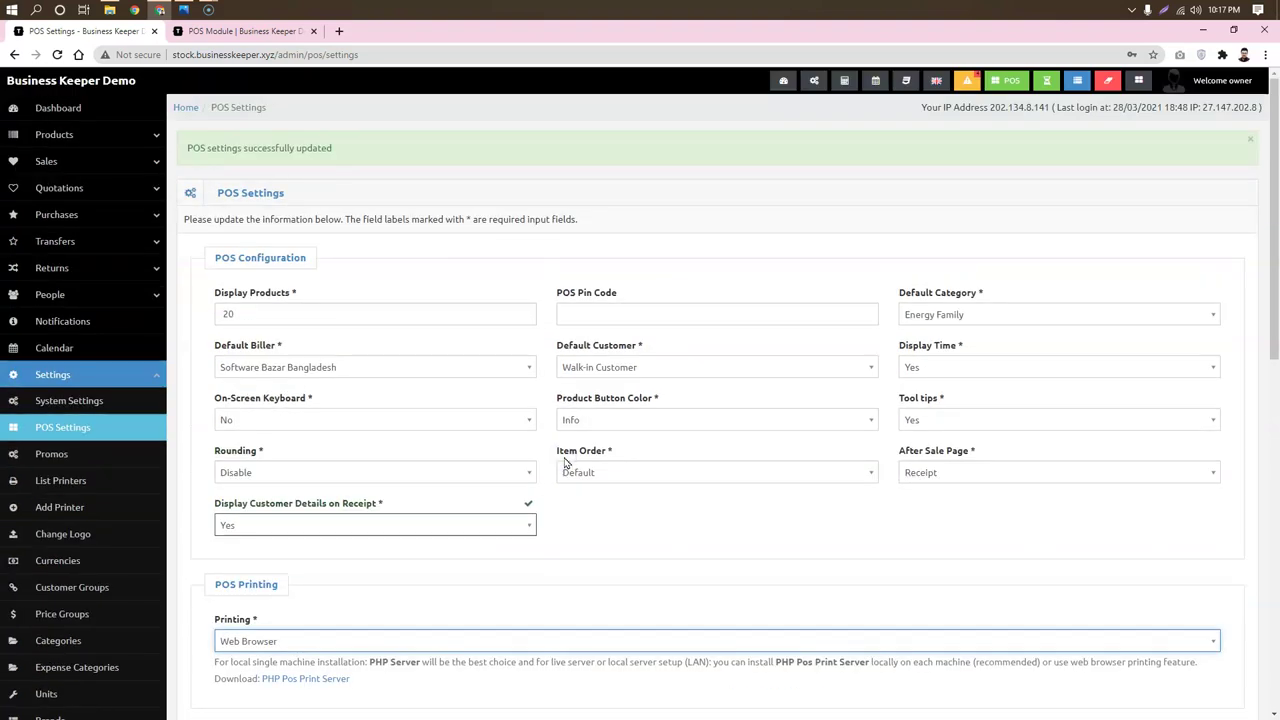
click(60, 108)
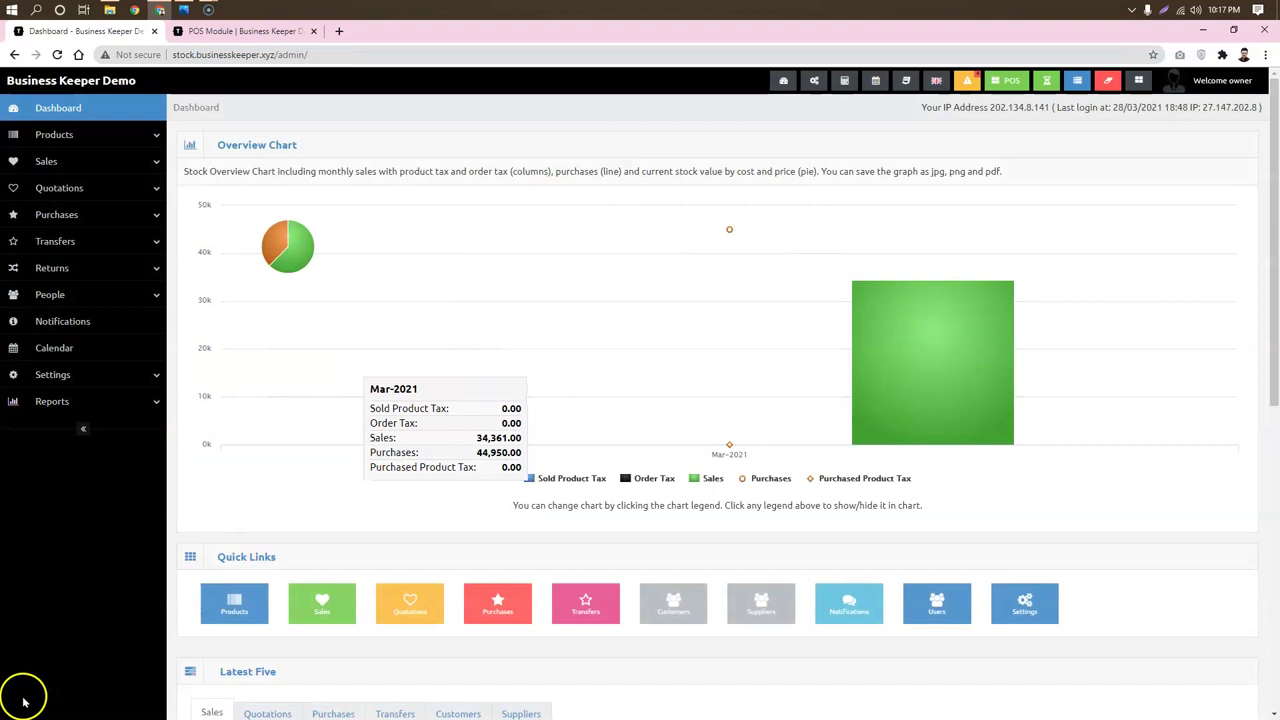